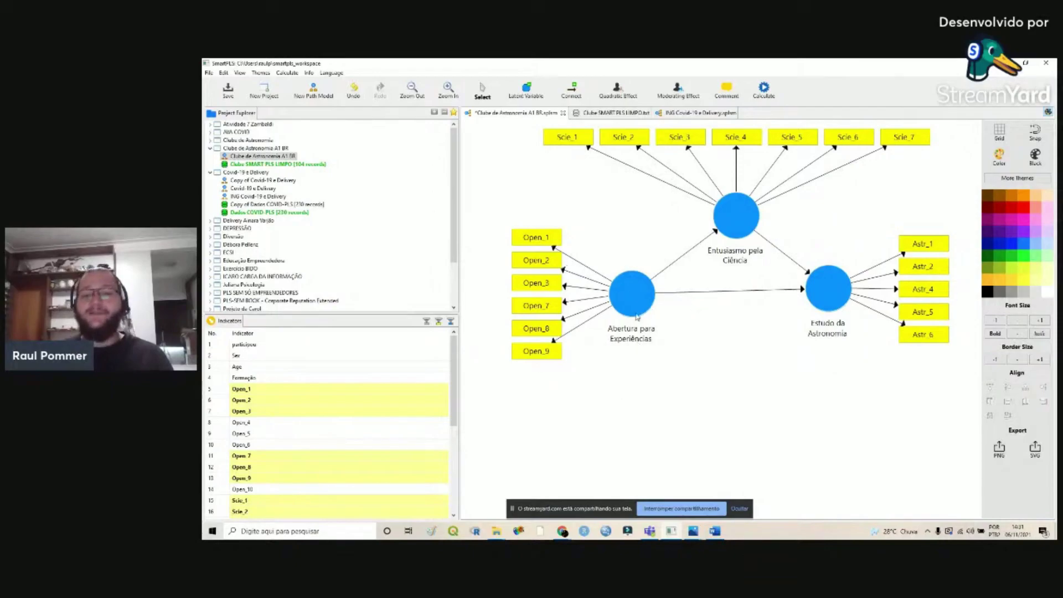
Run the PLS Algorithm on the Clube de Astronomia A1 BR model with the Path weighting scheme and open the full report
left_click(770, 94)
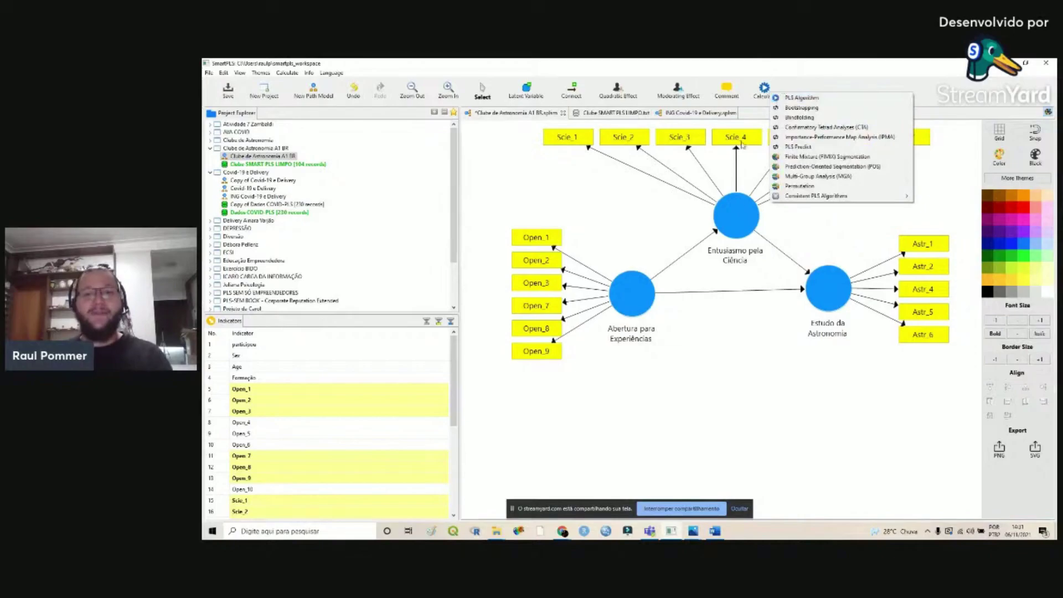
left_click(800, 86)
left_click(767, 93)
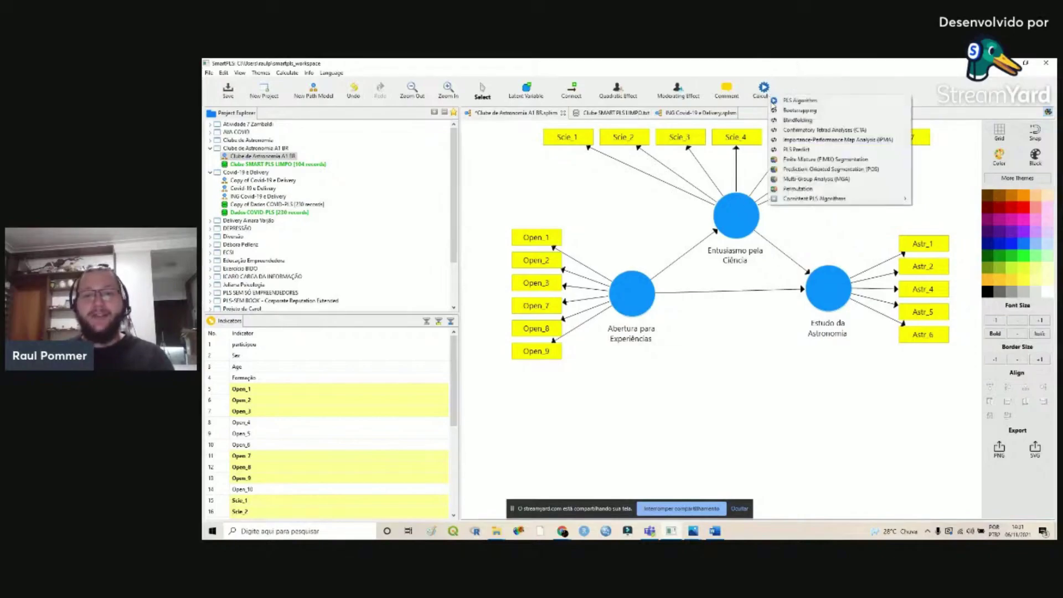
left_click(826, 102)
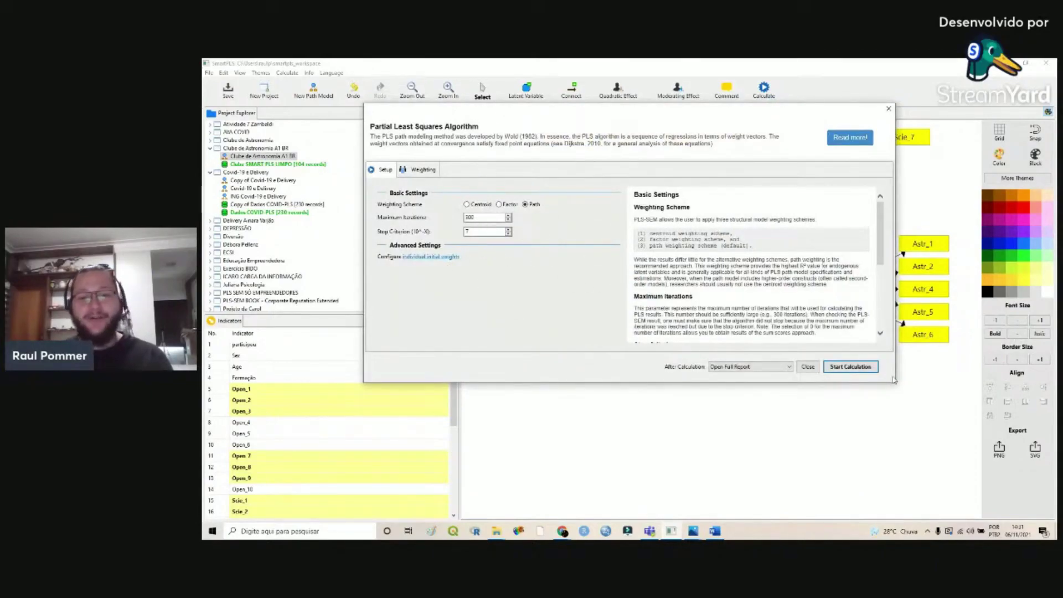
left_click(850, 367)
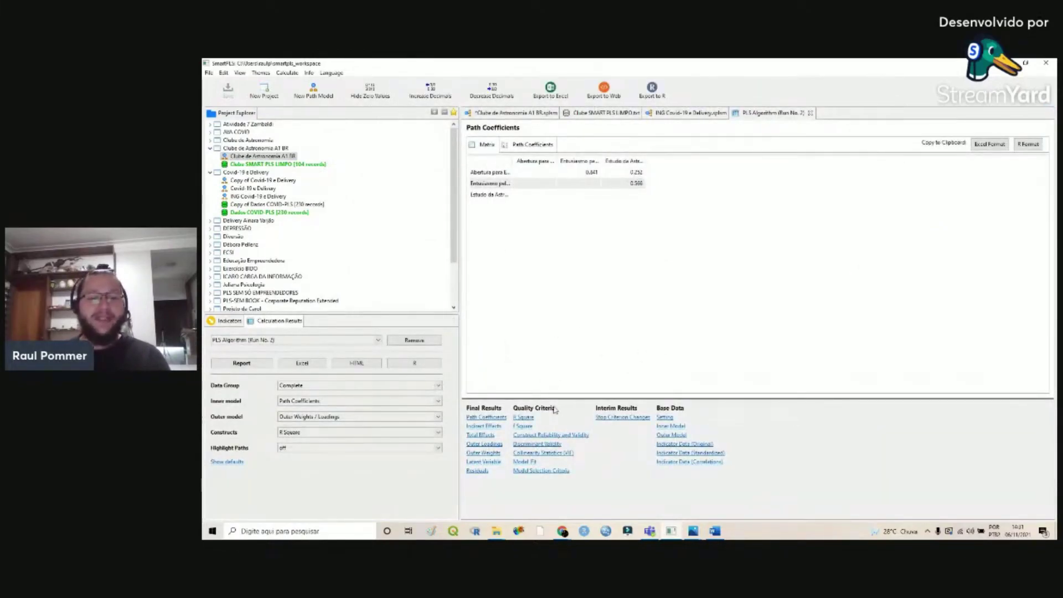
Examine the outer loadings of Abertura para Experiências in the path model and consult the Tabela Suprema do PLS image in Photos
left_click(513, 113)
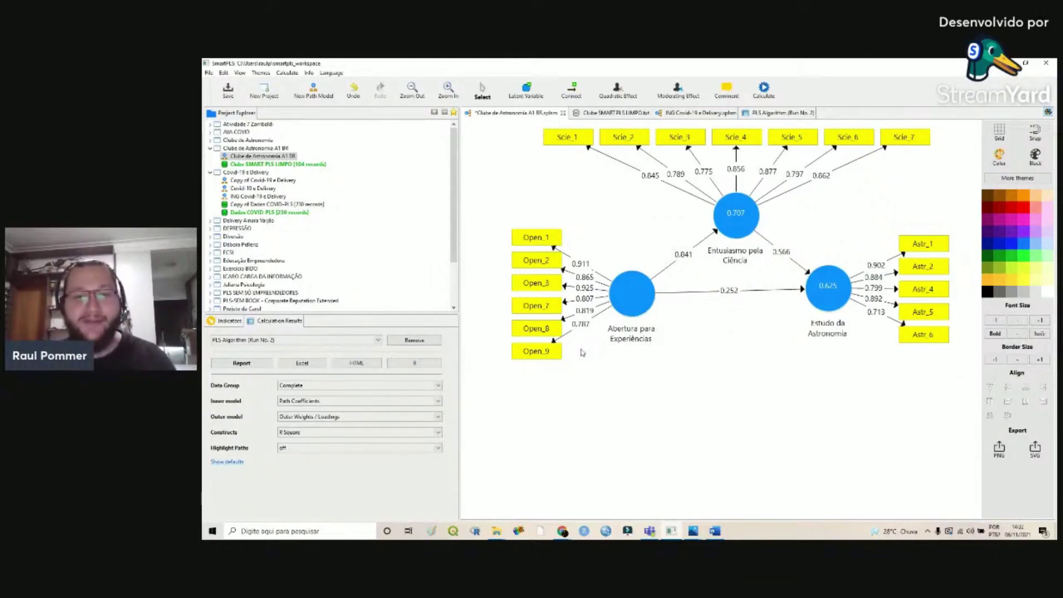
scroll(582, 353, "up", 3)
scroll(582, 353, "up", 1)
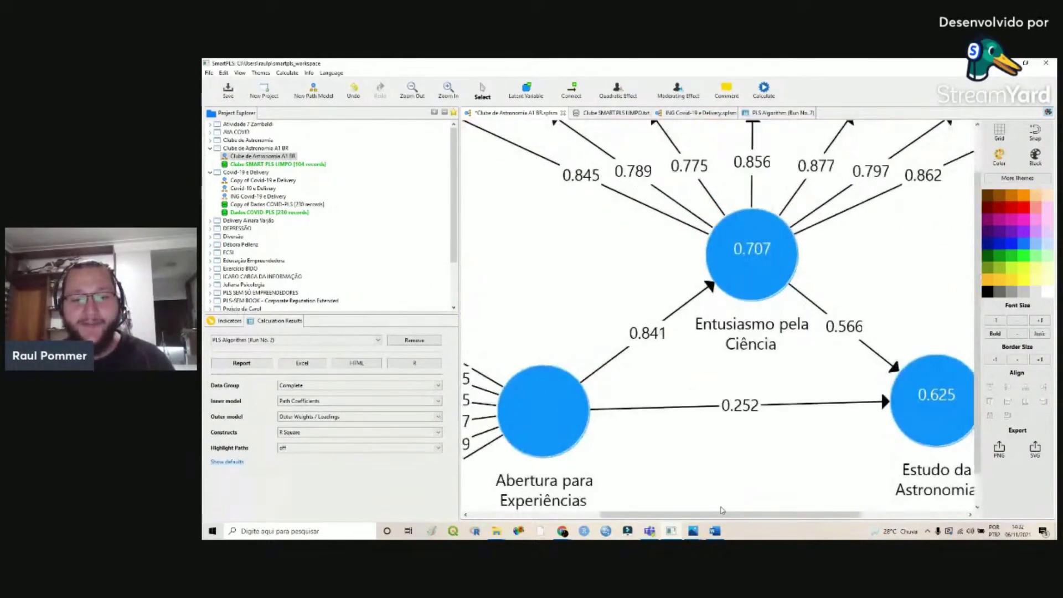
left_click_drag(721, 510, 590, 510)
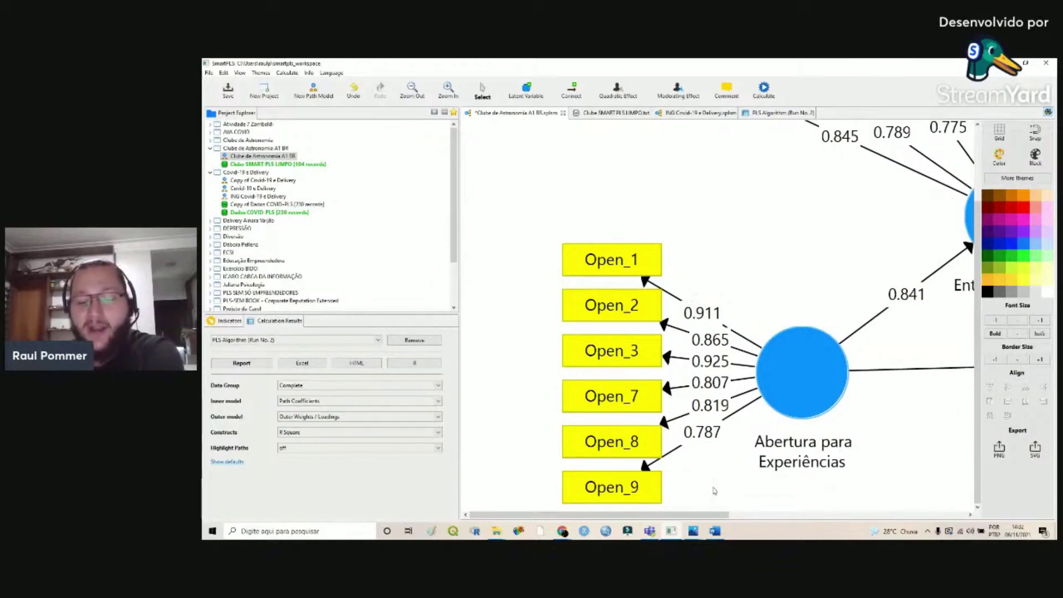
mouse_move(692, 532)
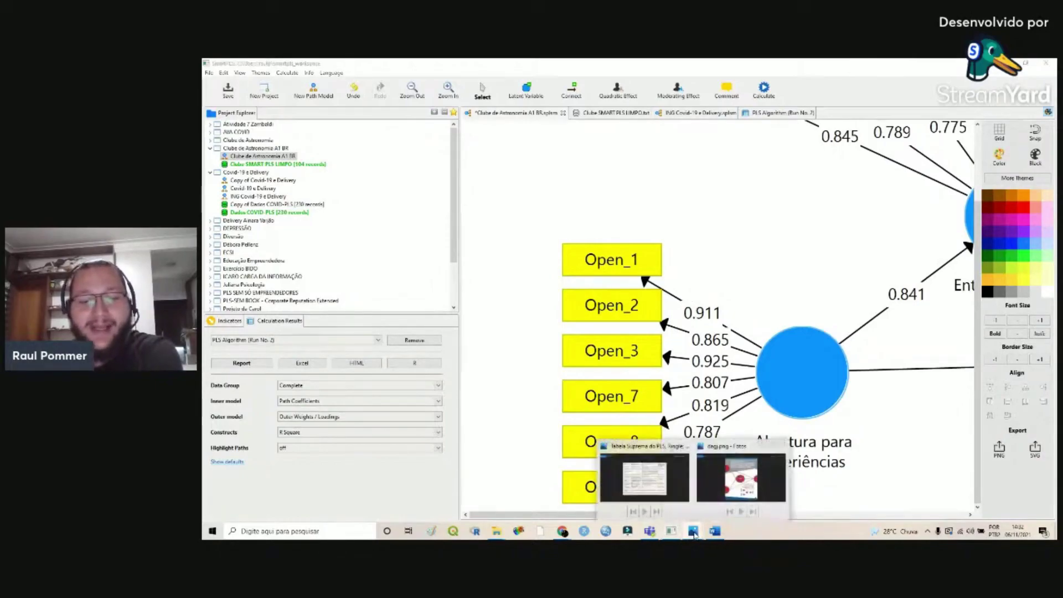
left_click(663, 479)
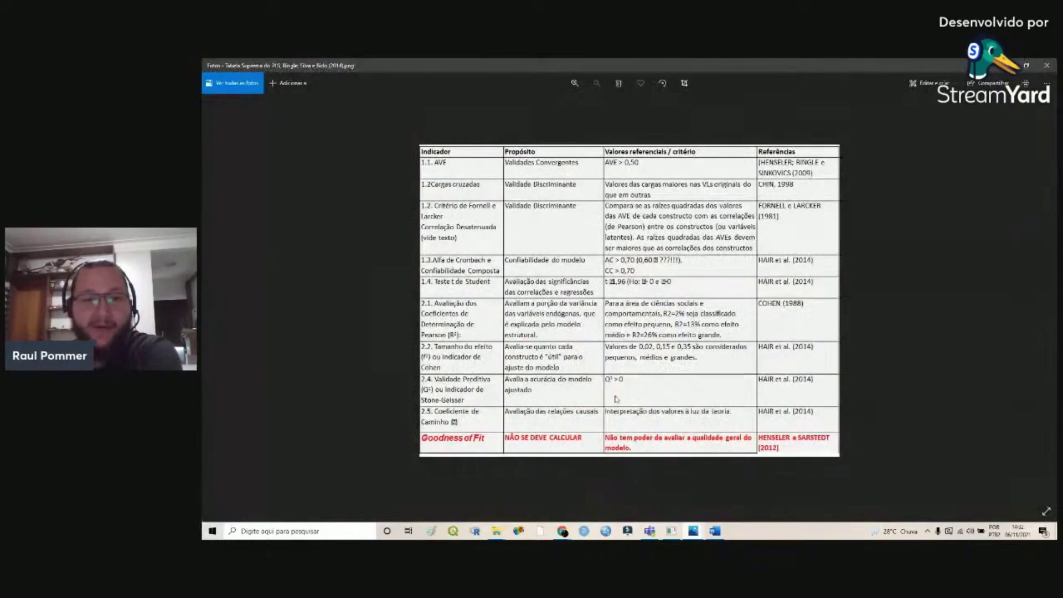
key("ctrl+plus")
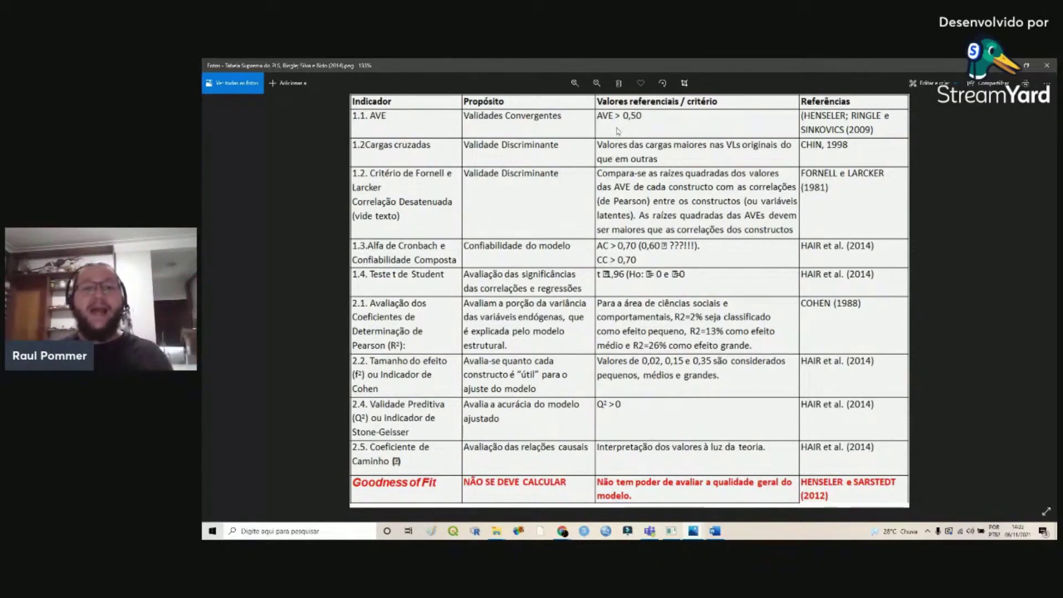
Switch back to SmartPLS to examine the Estudo da Astronomia loadings, and check the reliability criteria in the Photos reference table
key("alt+Tab")
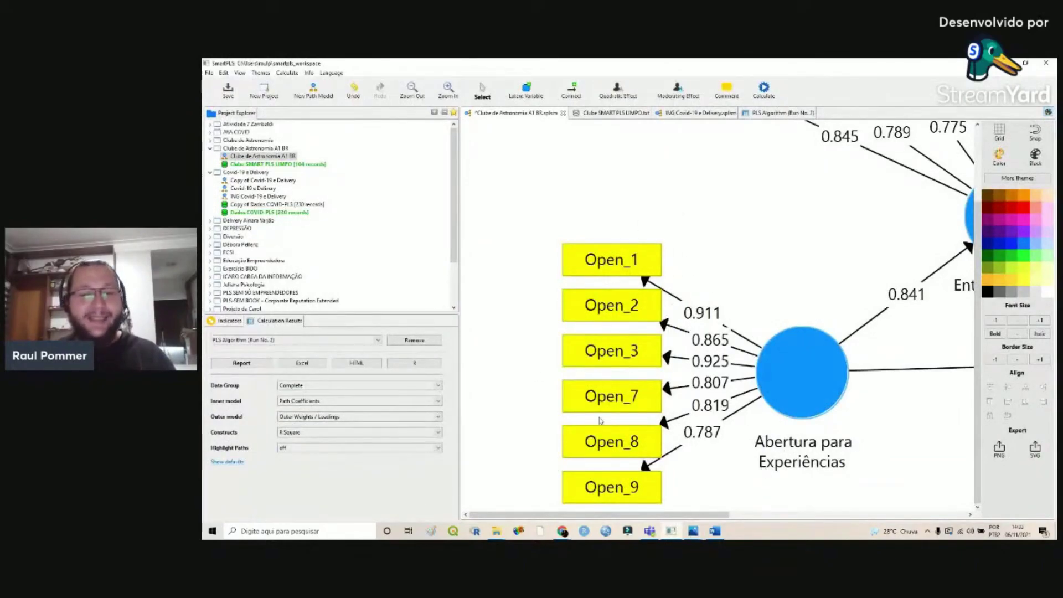
left_click_drag(684, 515, 889, 497)
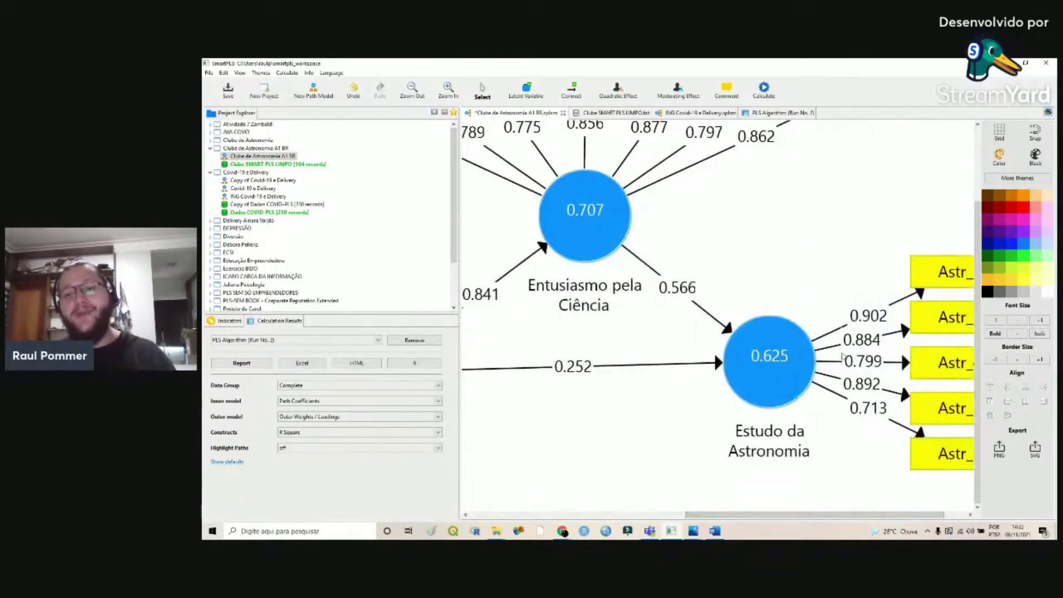
left_click_drag(853, 514, 891, 492)
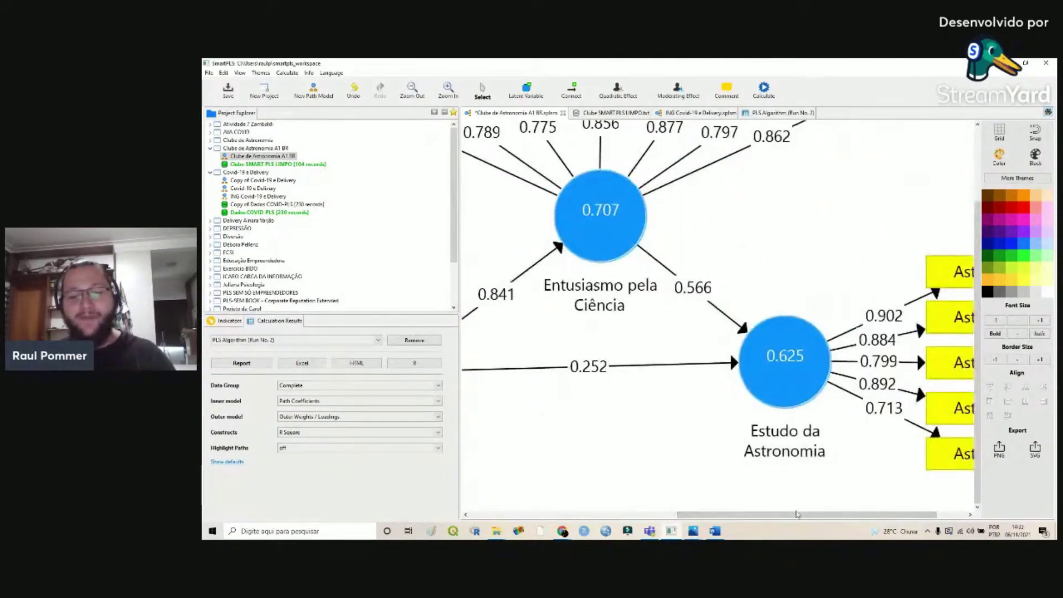
left_click_drag(797, 515, 663, 515)
mouse_move(692, 530)
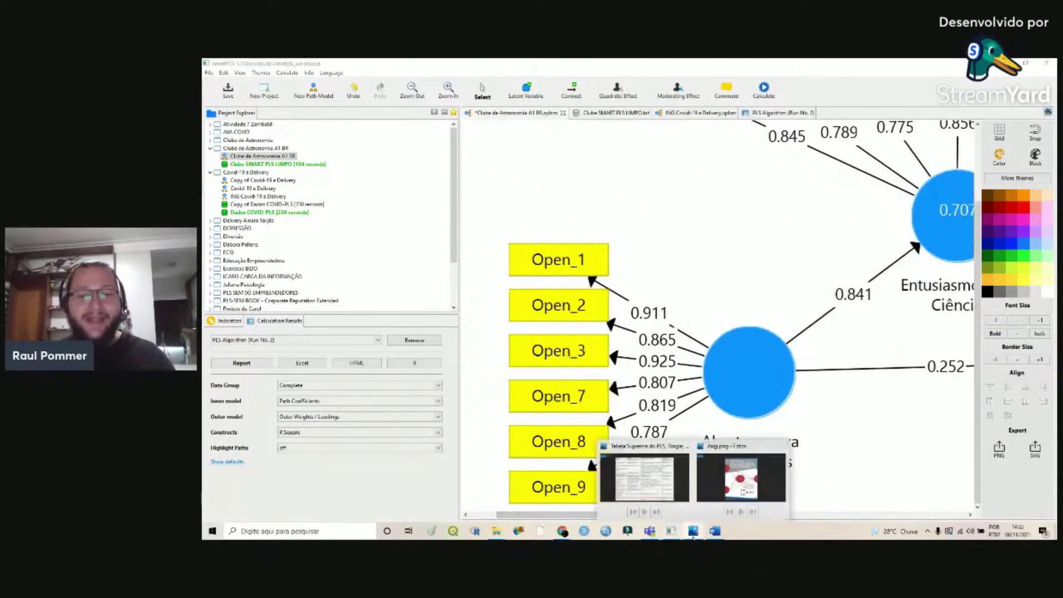
left_click(668, 496)
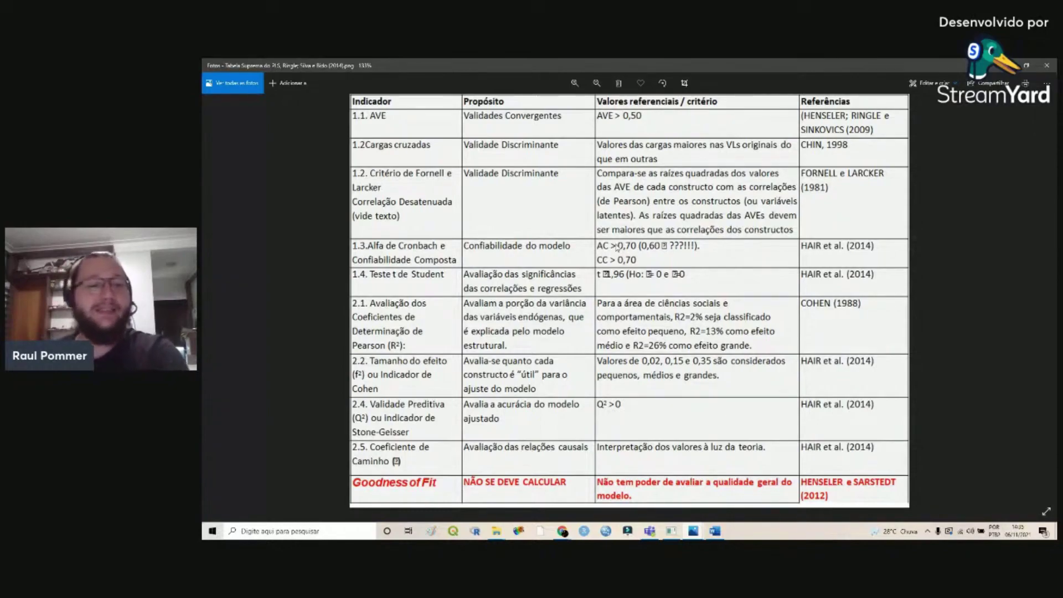
Return to SmartPLS to review the loadings of indicators Open_1 to Open_9, and look up the R² criteria in the Photos reference table
left_click(671, 530)
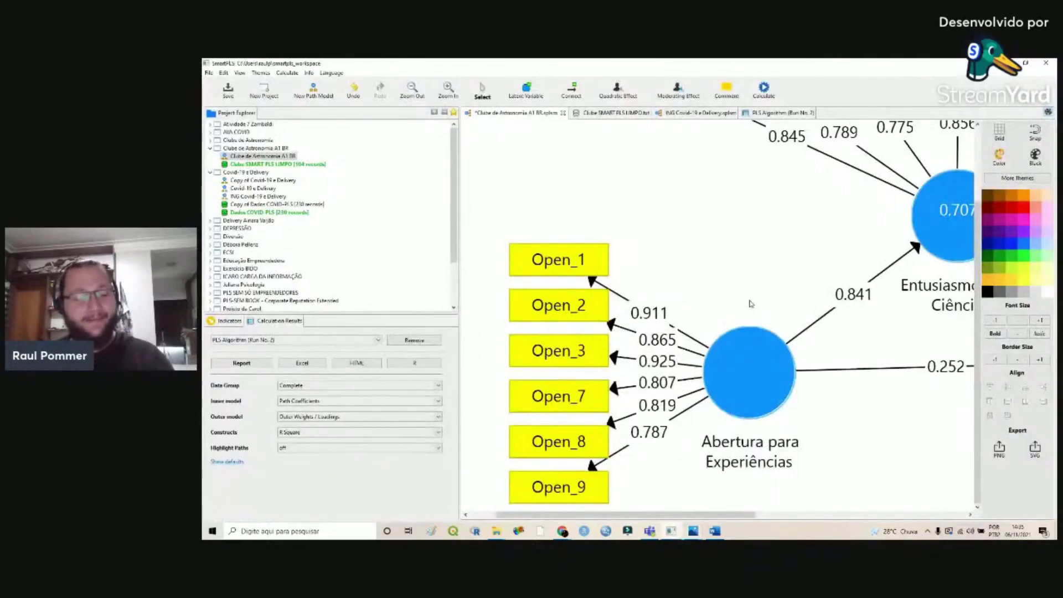
scroll(750, 302, "down", 1)
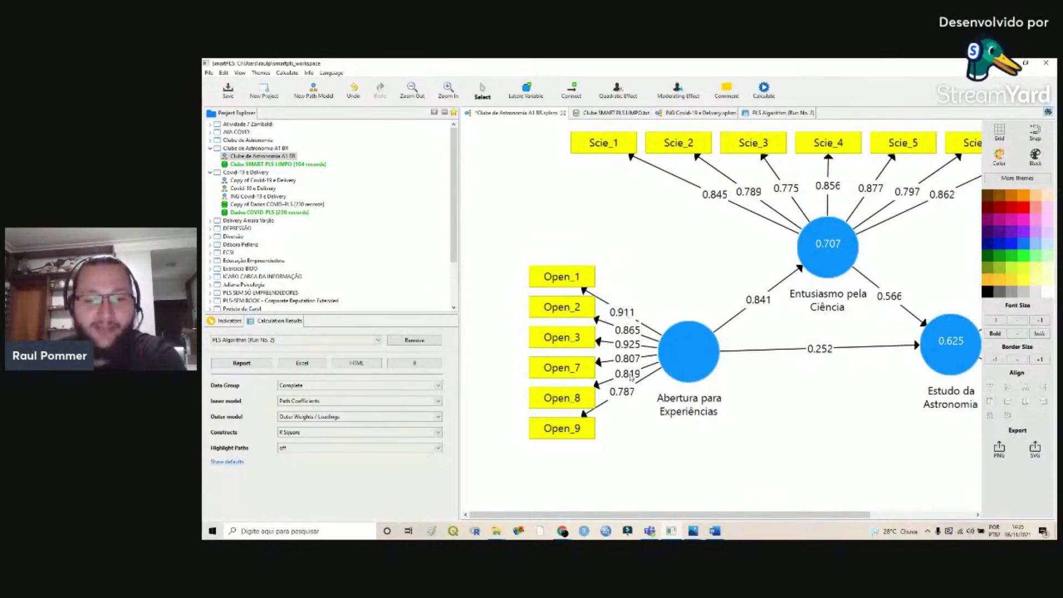
scroll(630, 382, "up", 2)
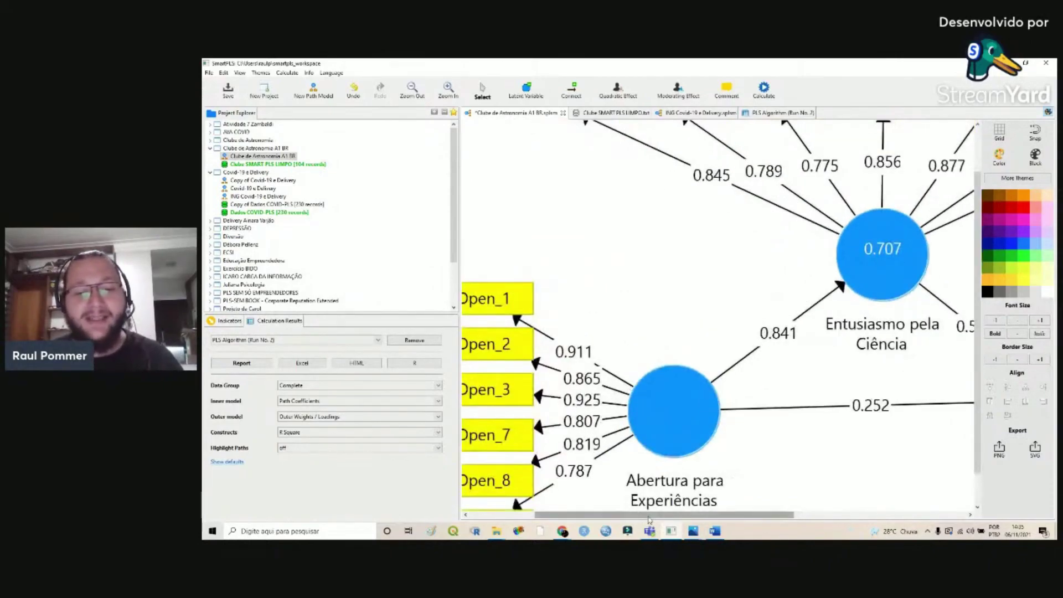
scroll(645, 249, "up", 2)
scroll(645, 249, "down", 3)
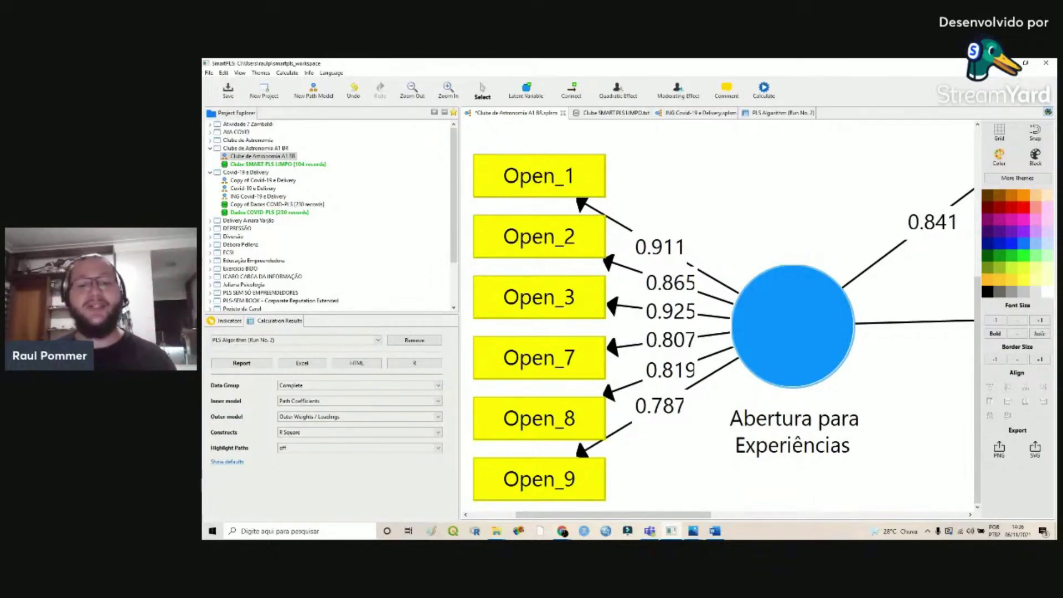
mouse_move(690, 530)
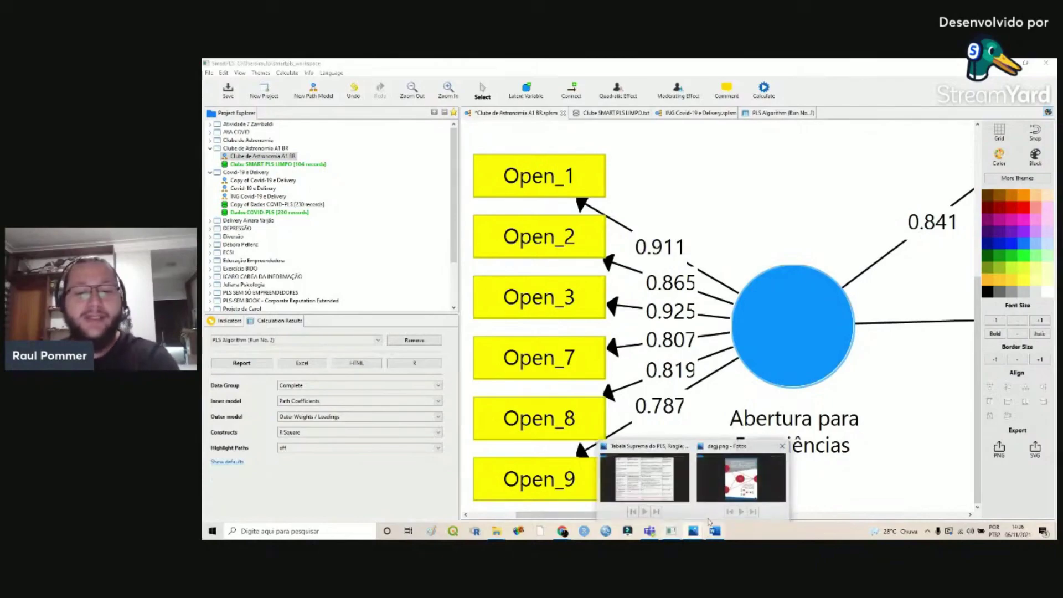
left_click(631, 481)
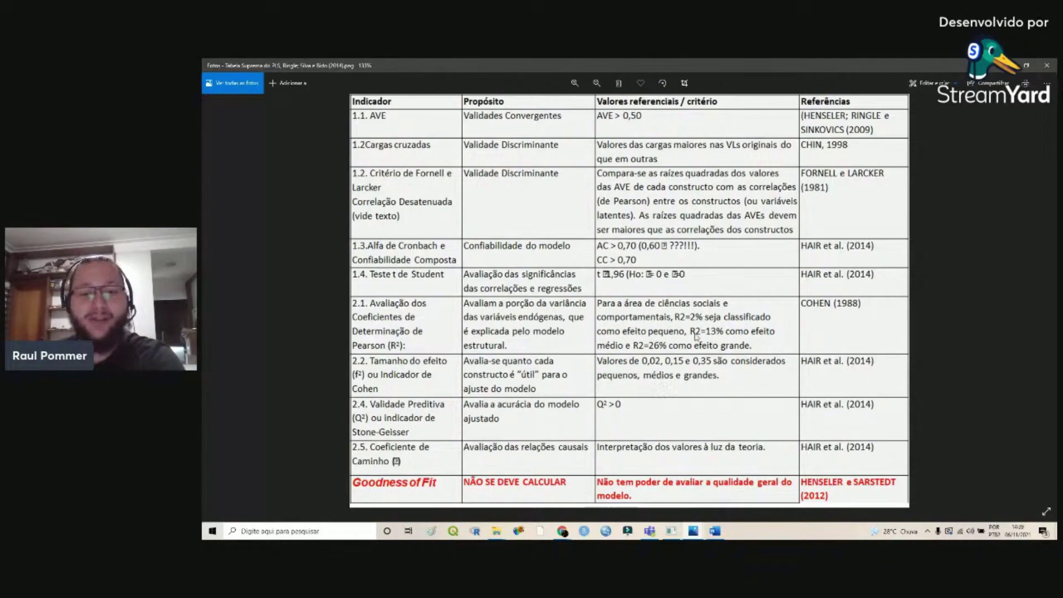
Switch back to SmartPLS and examine the R² values of Entusiasmo pela Ciência and Estudo da Astronomia and the path coefficients between the constructs
left_click(671, 531)
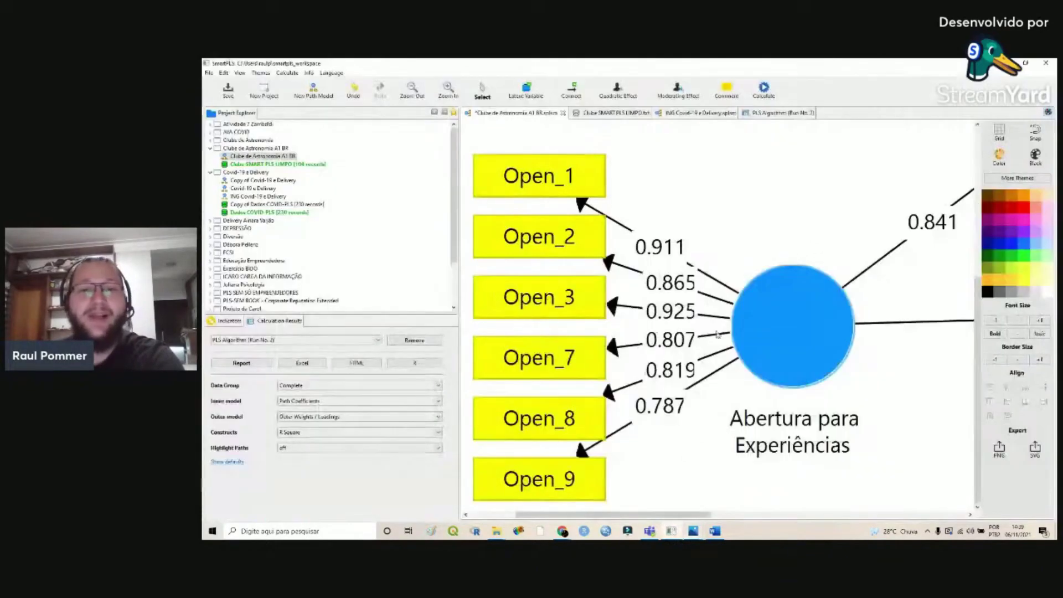
scroll(790, 234, "down", 3)
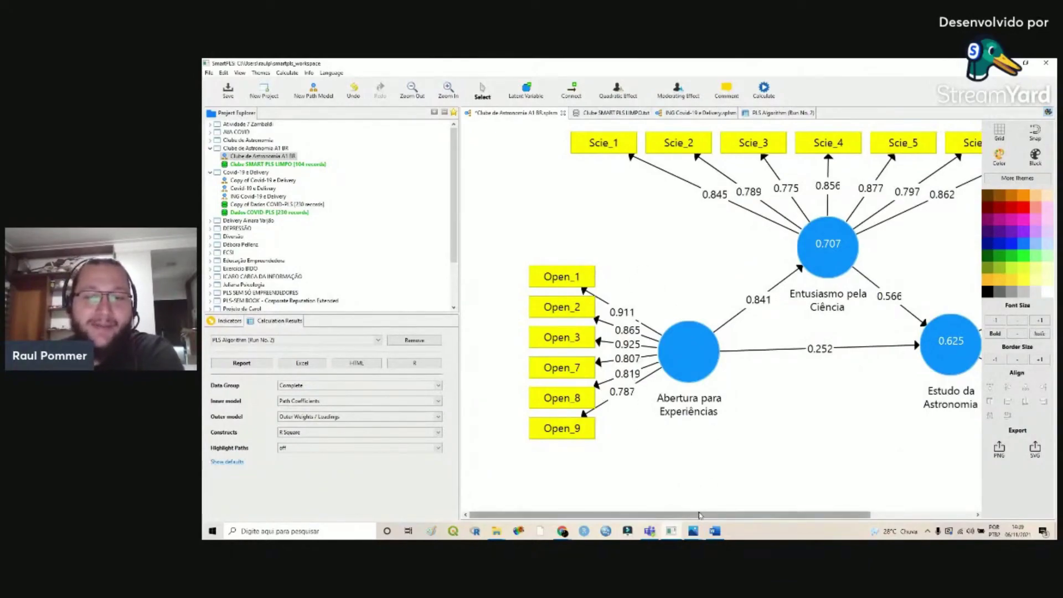
left_click_drag(698, 515, 755, 518)
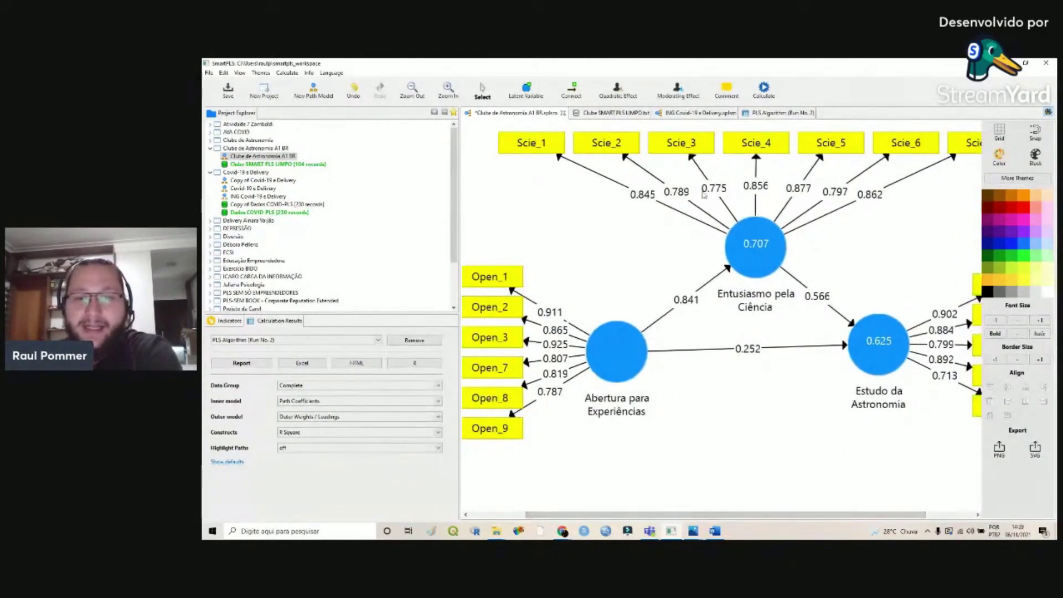
left_click_drag(835, 515, 884, 515)
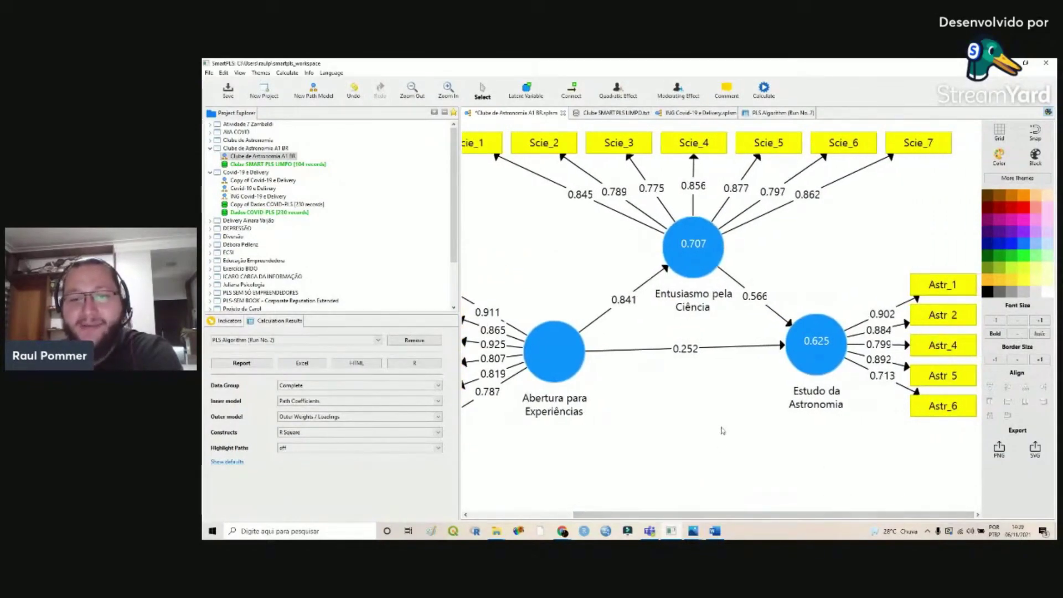
scroll(742, 271, "up", 2)
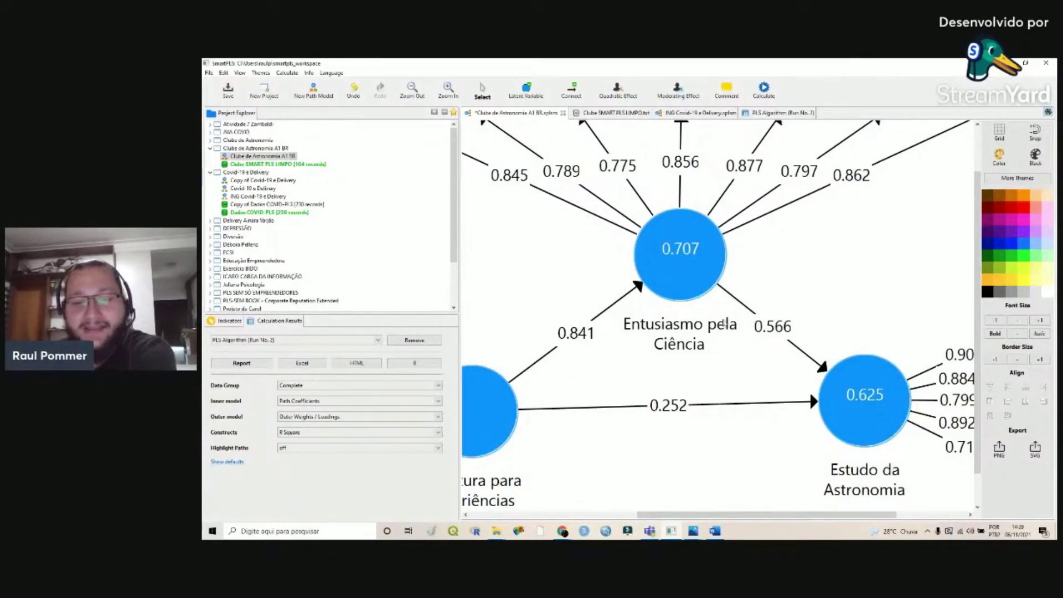
scroll(843, 487, "up", 1)
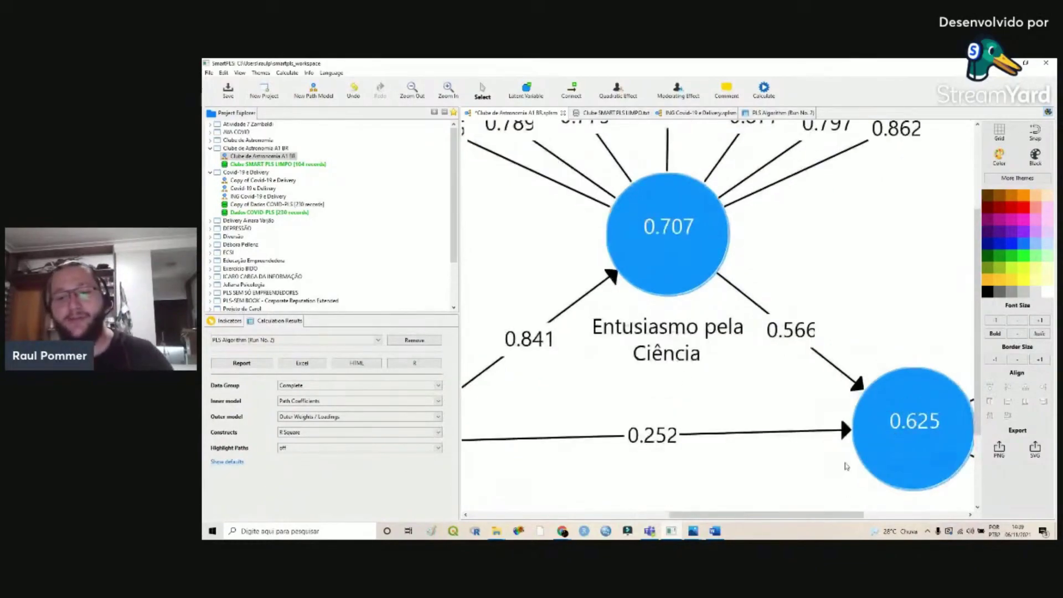
scroll(844, 465, "down", 1)
scroll(839, 453, "down", 1)
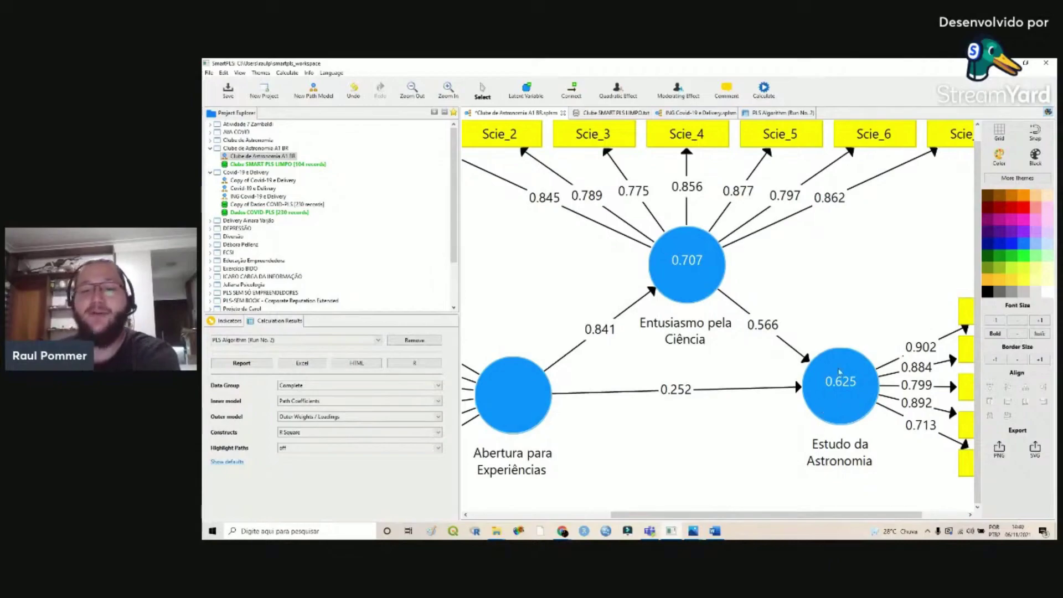
mouse_move(838, 393)
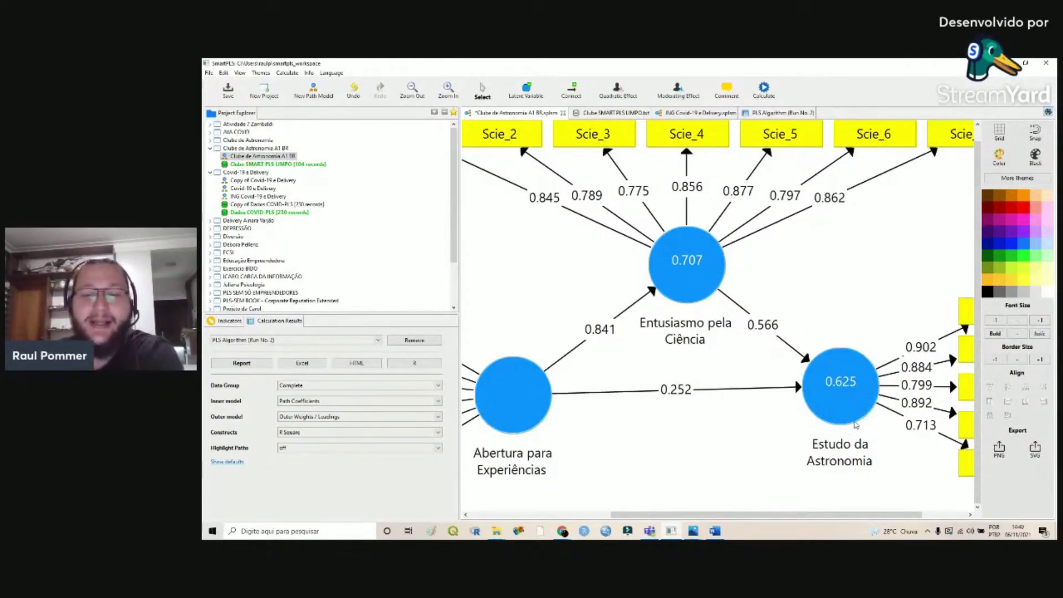
mouse_move(855, 425)
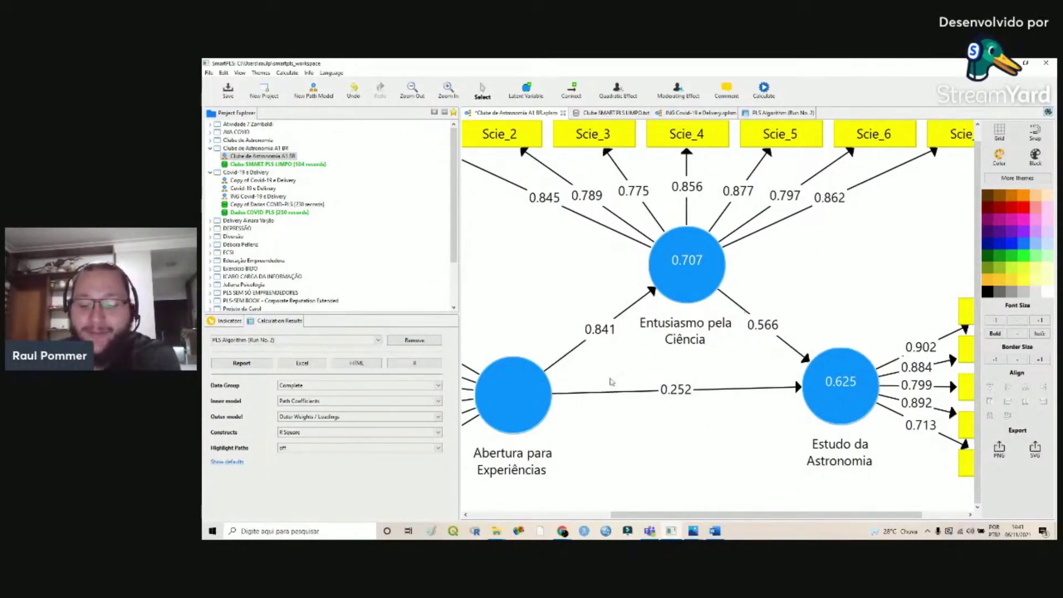
mouse_move(686, 341)
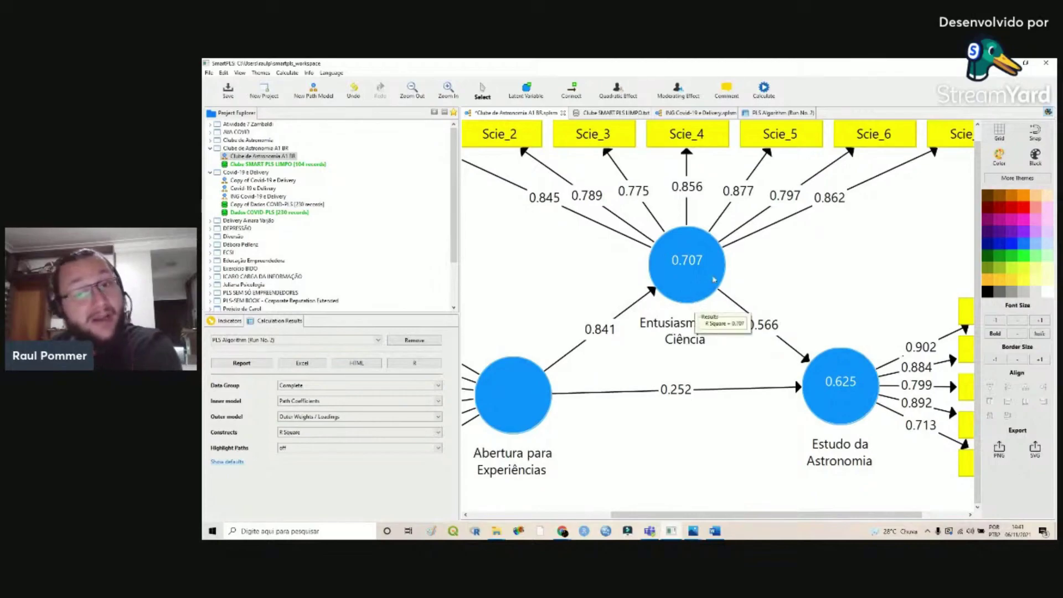
Close the existing PLS Algorithm report and rerun the PLS Algorithm with the Path weighting scheme, opening a new full report
left_click(754, 113)
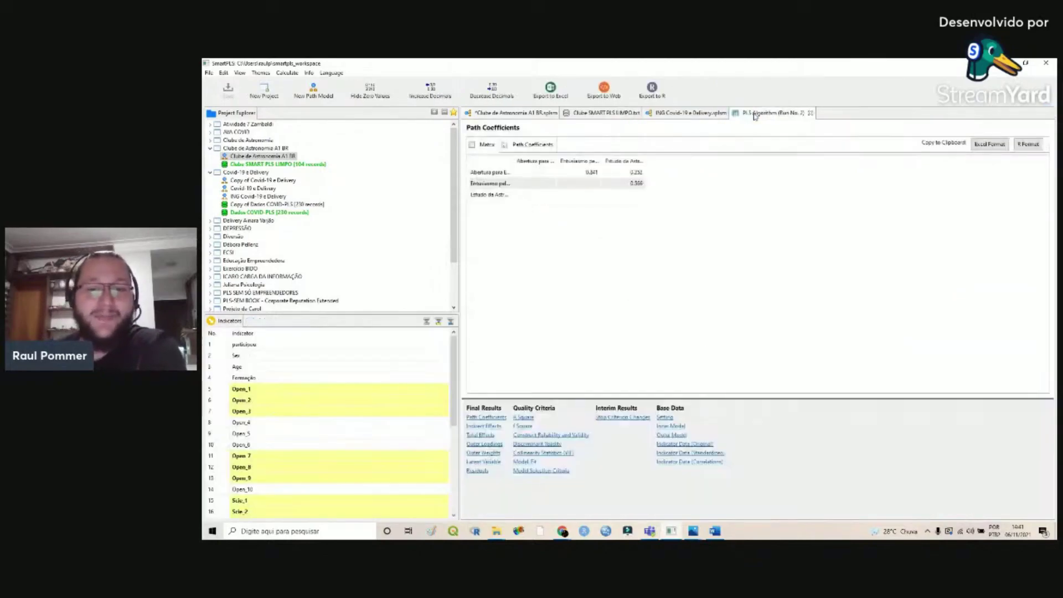
left_click(542, 114)
left_click(814, 114)
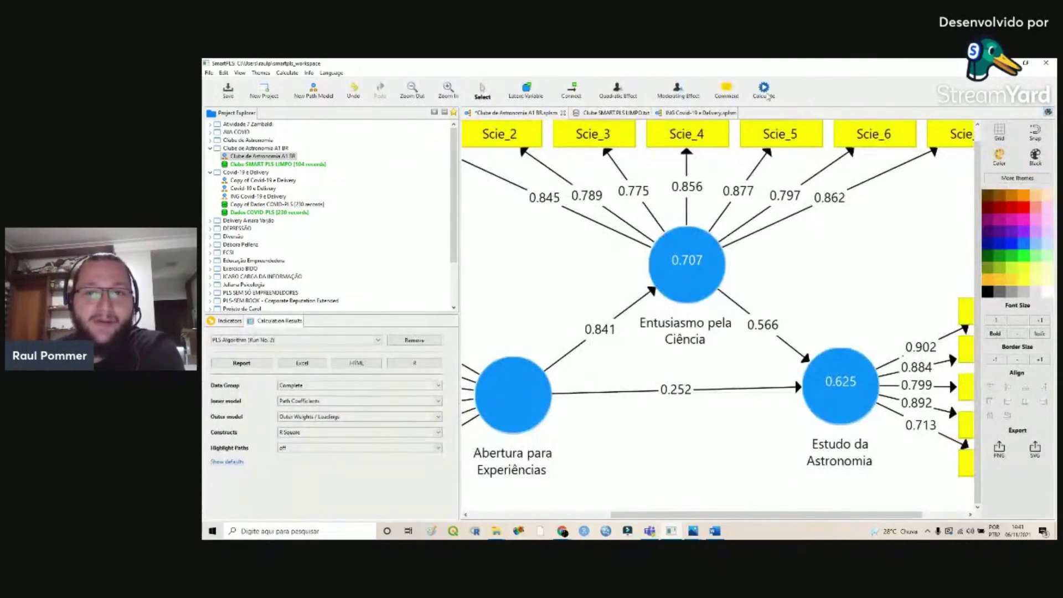
left_click(764, 91)
left_click(789, 98)
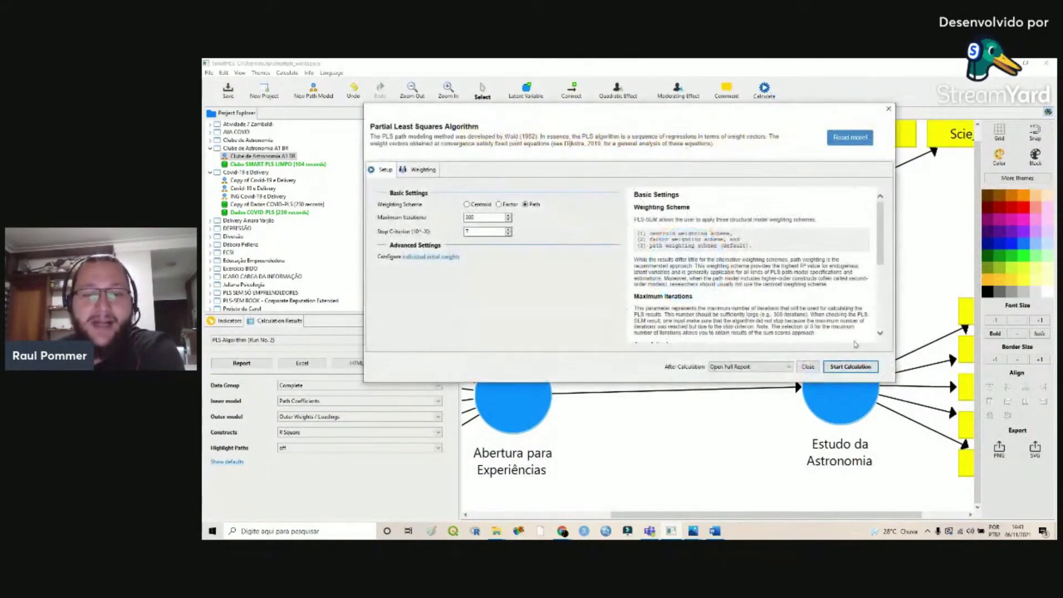
left_click(850, 366)
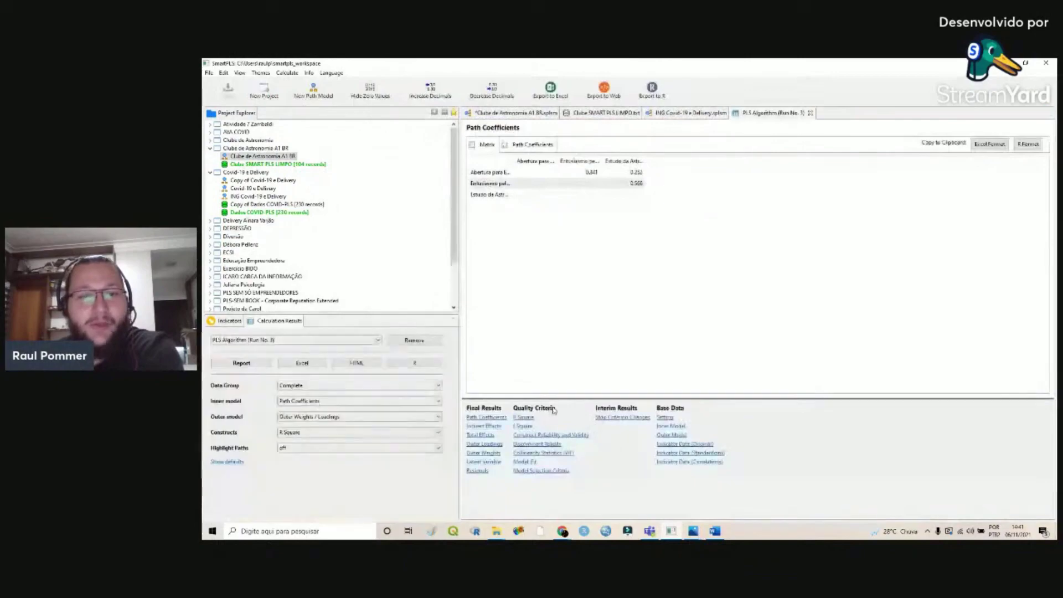
Open the Construct Reliability and Validity results and widen the columns to read Cronbach's Alpha, rho_A, Composite Reliability and AVE
left_click(556, 434)
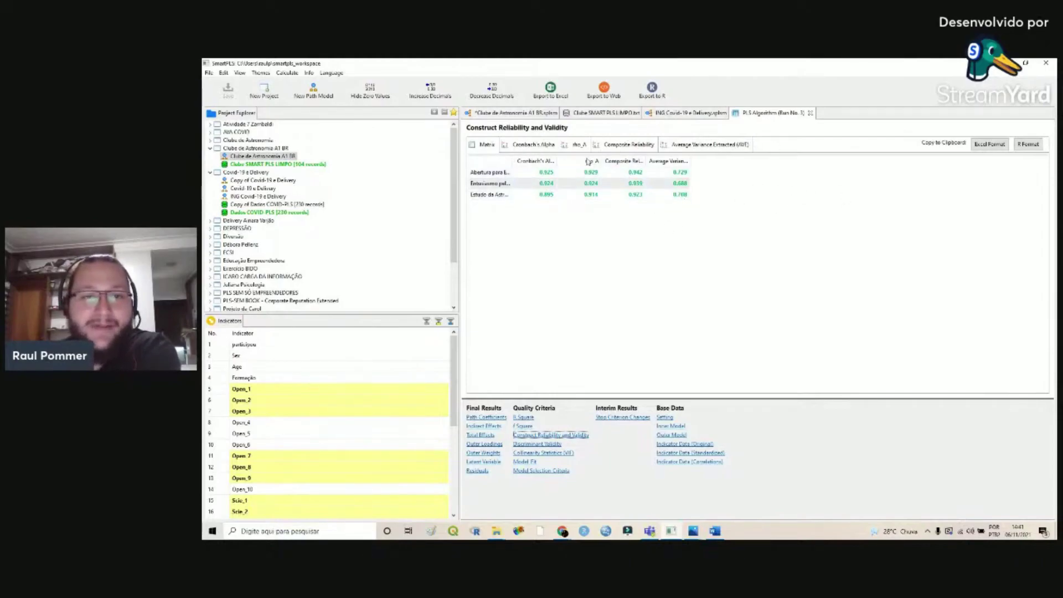
left_click_drag(510, 160, 656, 158)
left_click_drag(743, 159, 895, 162)
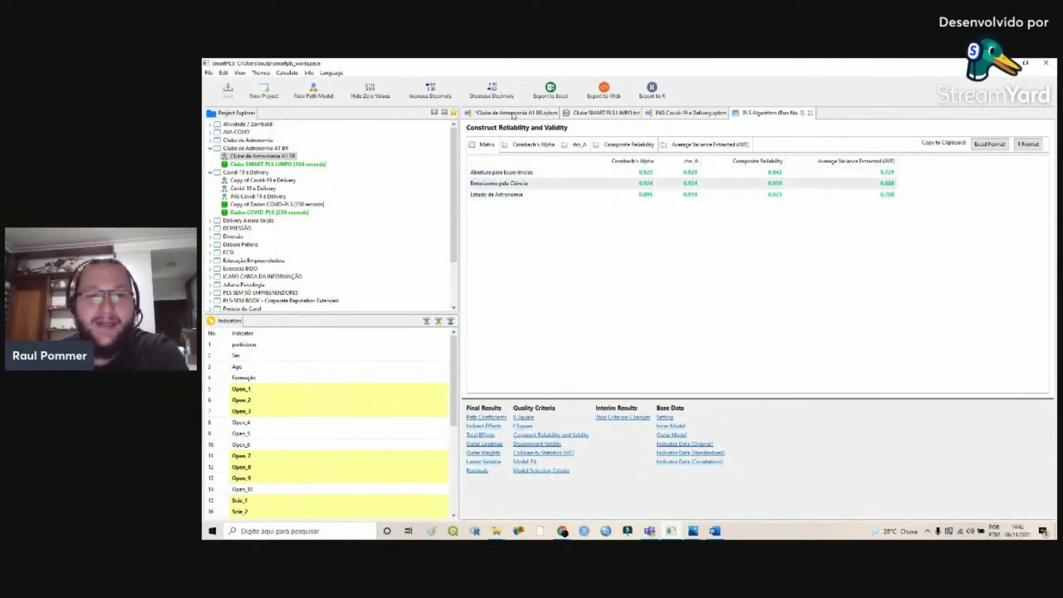
Compare the construct reliability and AVE results with the indicator loadings in the Clube de Astronomia path model
left_click(512, 114)
scroll(705, 314, "down", 3)
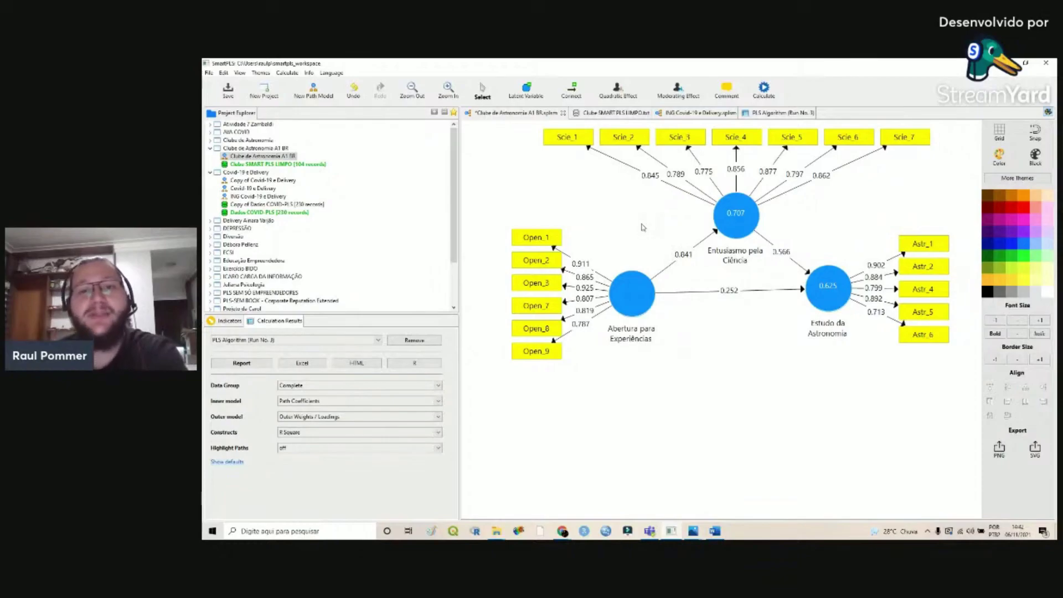
left_click(765, 114)
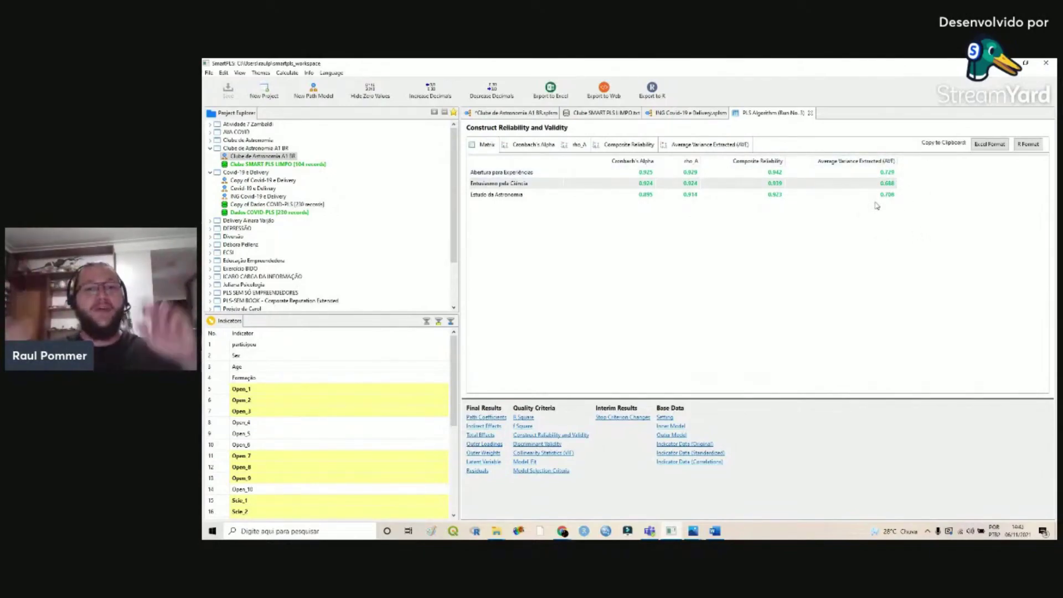
left_click(516, 113)
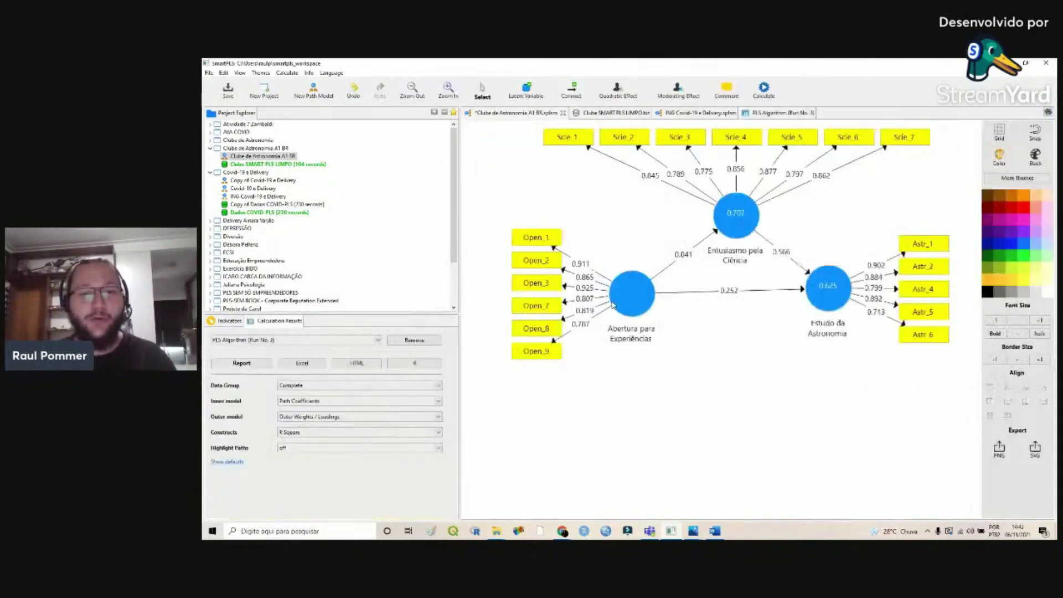
left_click(771, 113)
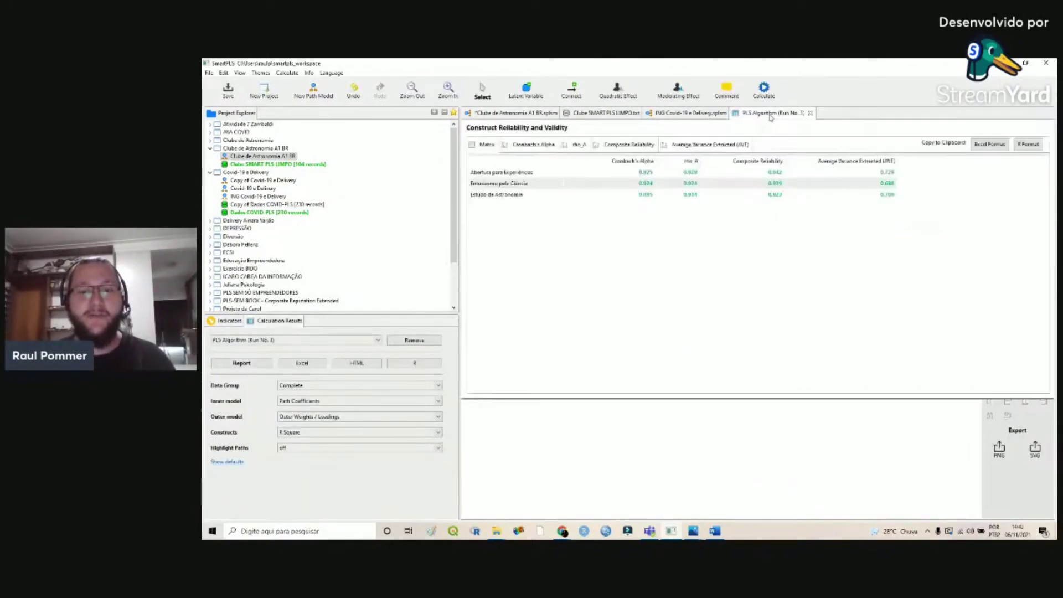
Review Discriminant Validity through the Fornell-Larcker Criterion and Cross Loadings, widening the columns to show the full construct names
left_click(556, 444)
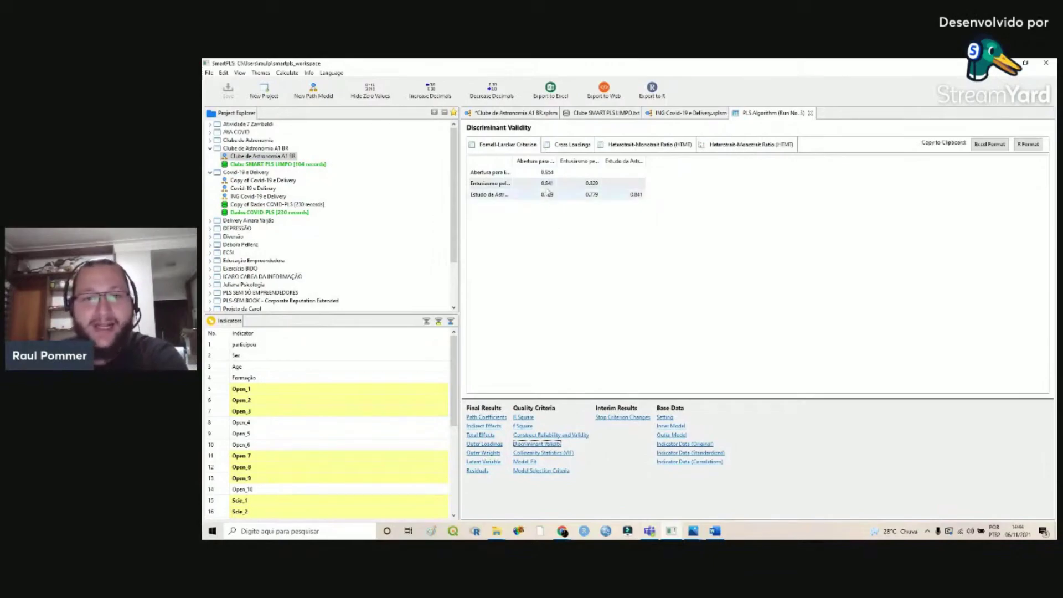
left_click_drag(512, 161, 605, 161)
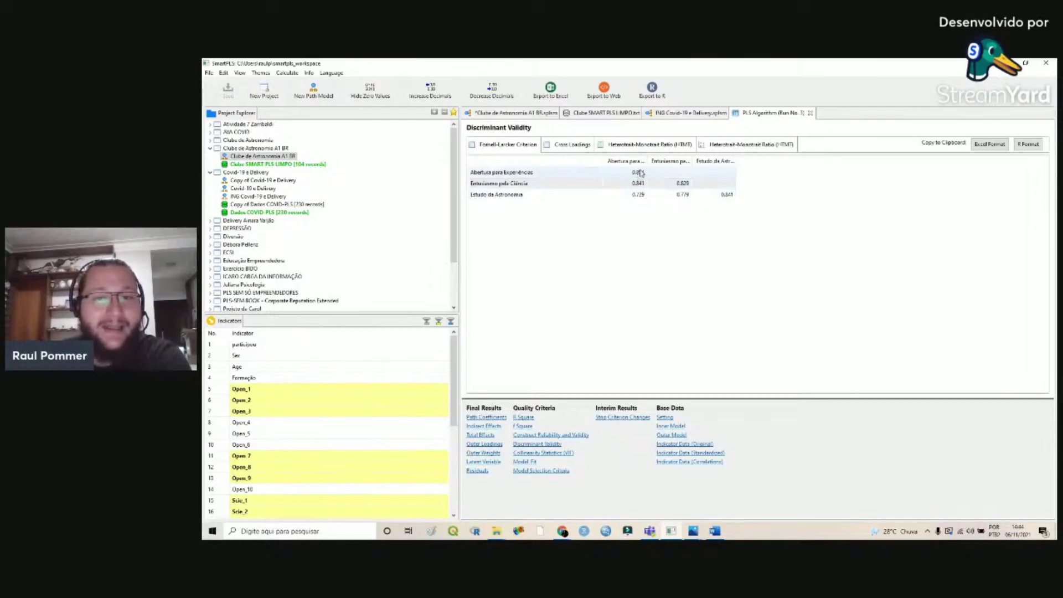
double_click(736, 161)
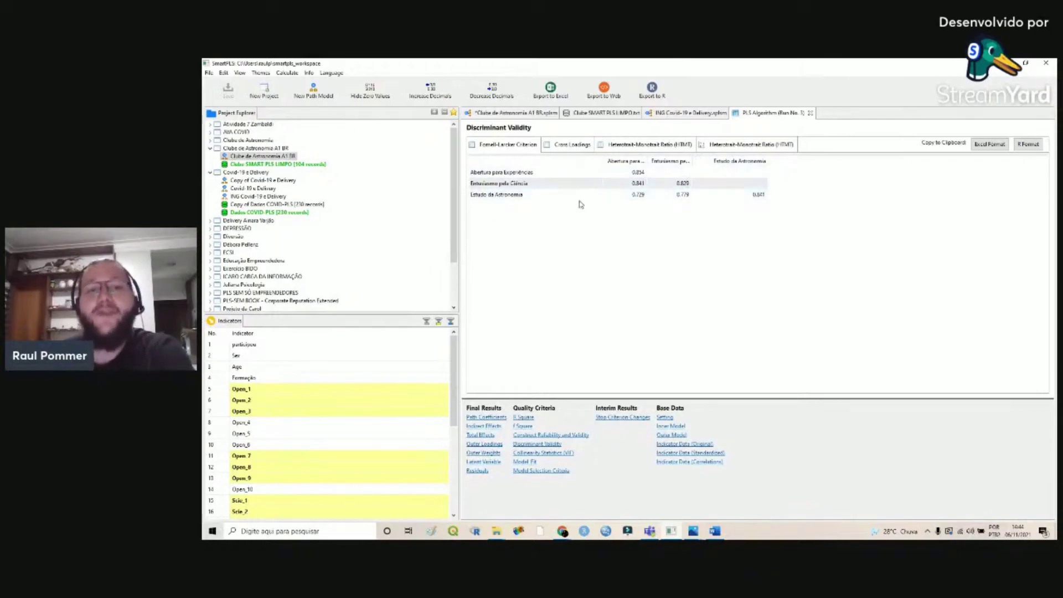
left_click(570, 145)
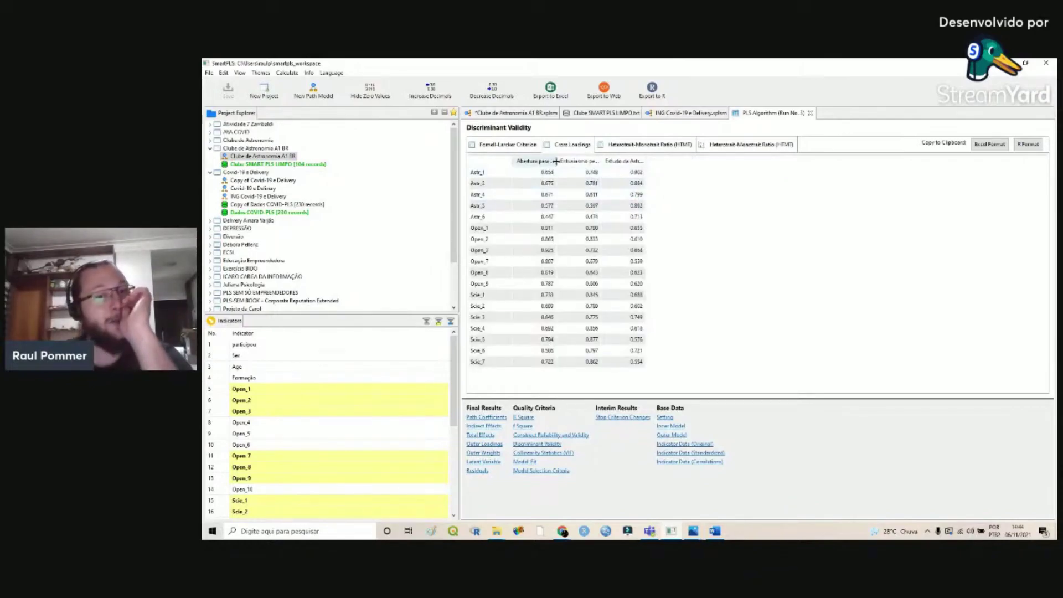
left_click_drag(556, 160, 777, 161)
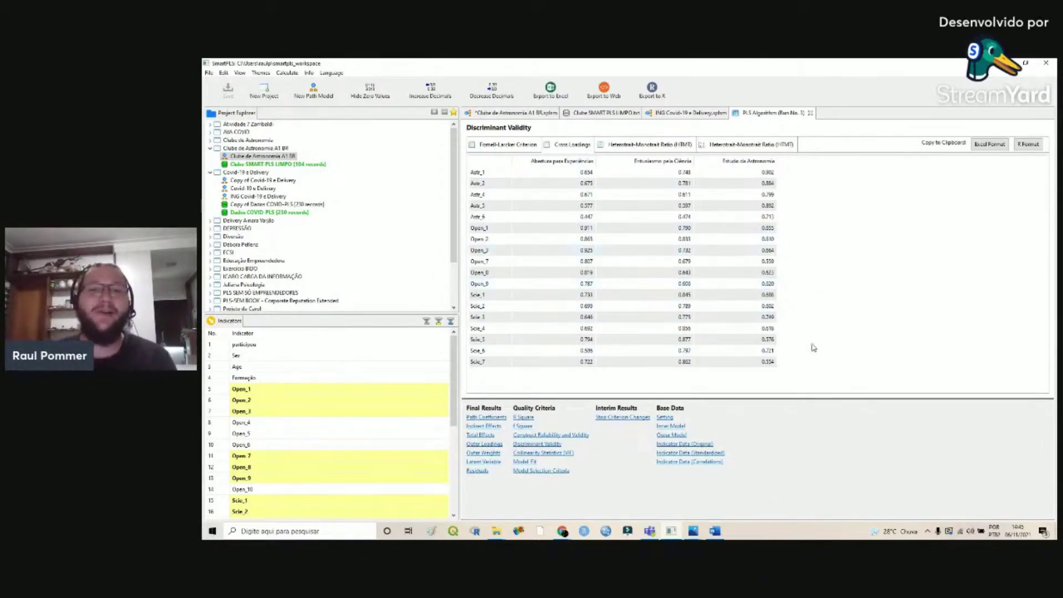
Examine the Heterotrait-Monotrait Ratio (HTMT) matrix and bar chart against its threshold, and return to the Cross Loadings
left_click(636, 144)
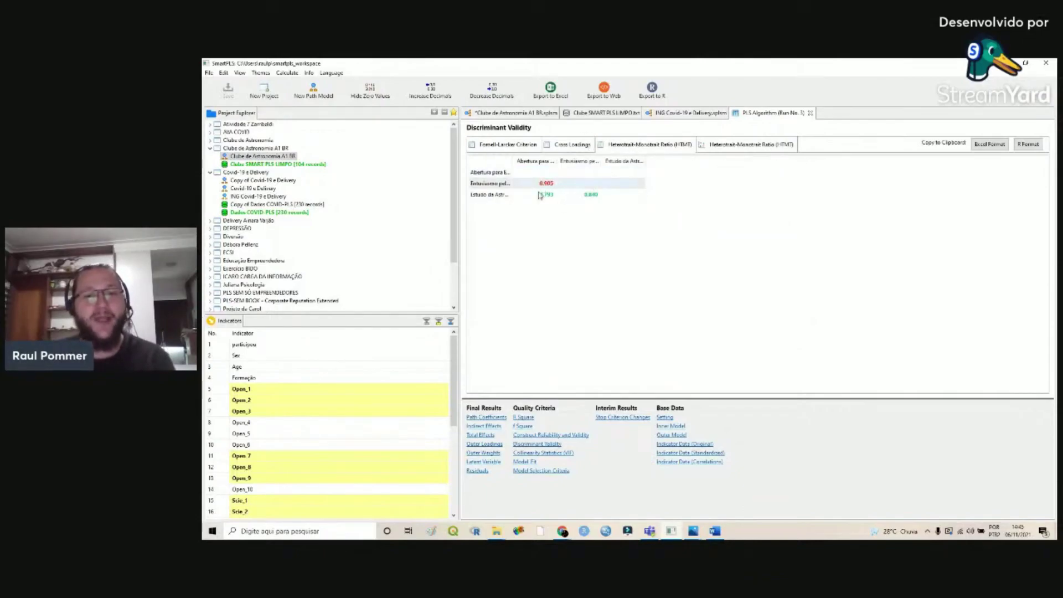
left_click(764, 146)
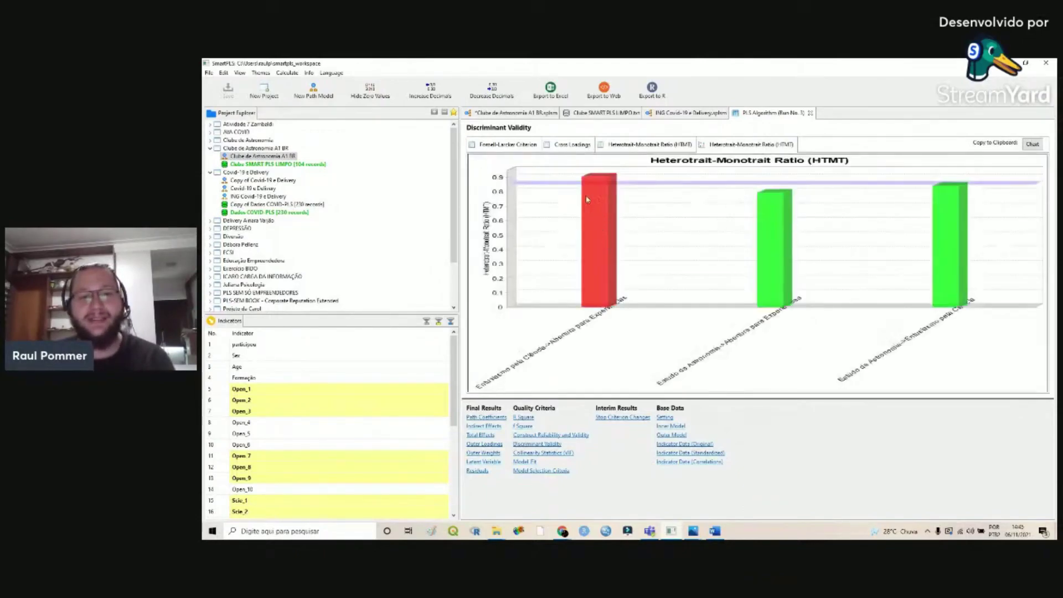
mouse_move(547, 187)
left_mouse_down()
mouse_move(552, 211)
mouse_move(562, 169)
left_mouse_up()
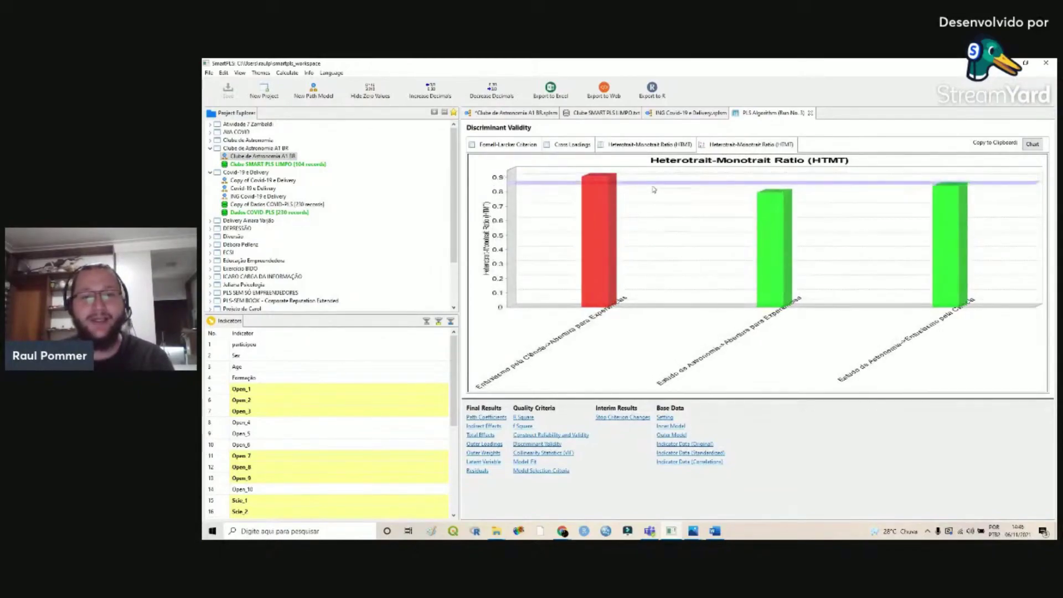
left_click_drag(654, 189, 664, 171)
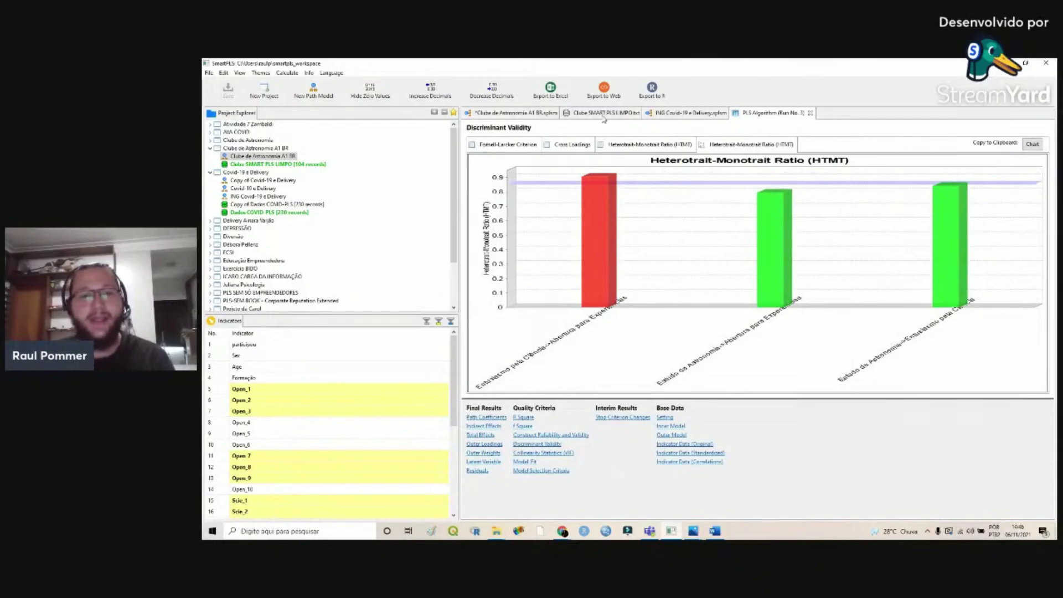
left_click(626, 144)
left_click(579, 145)
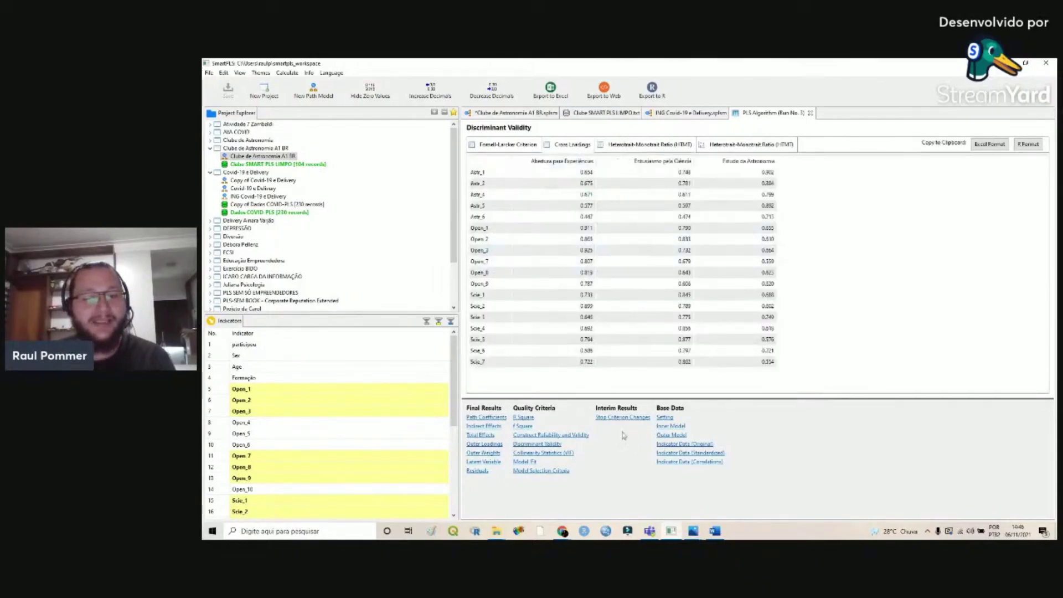
Check the outer VIF values in the Collinearity Statistics and the Fit Summary of the Model Fit results
left_click(569, 453)
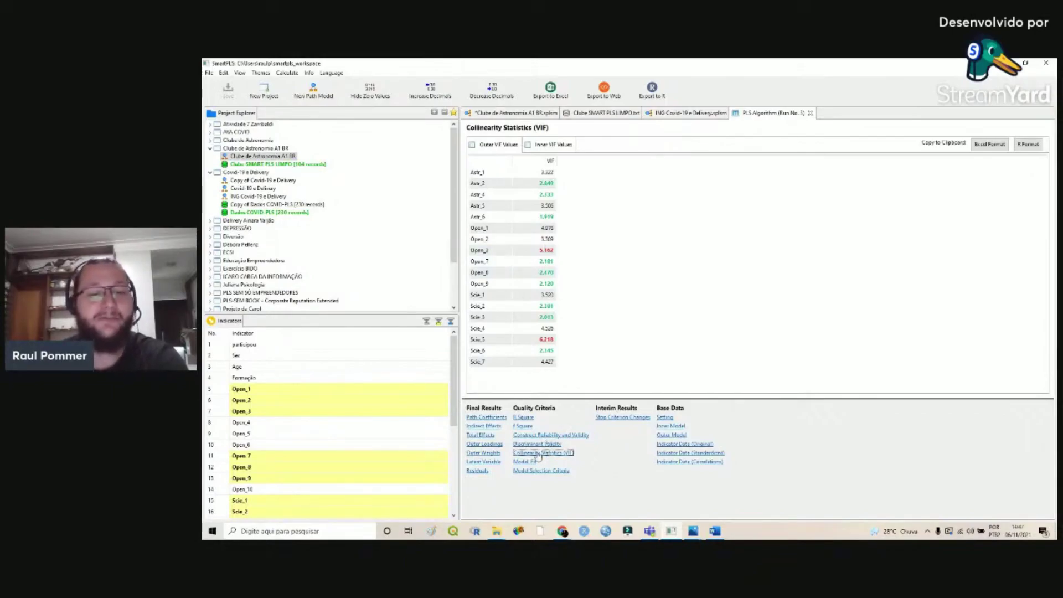
left_click(529, 435)
left_click(524, 461)
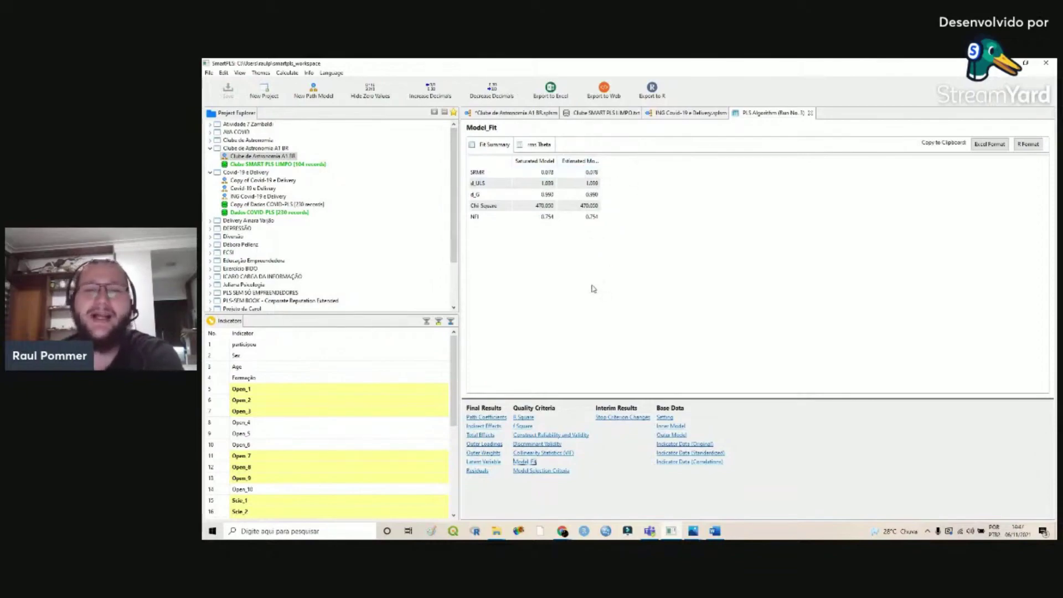
Revisit the Fornell-Larcker results and open the R Square results, widening the R Square Adjusted column
left_click(545, 444)
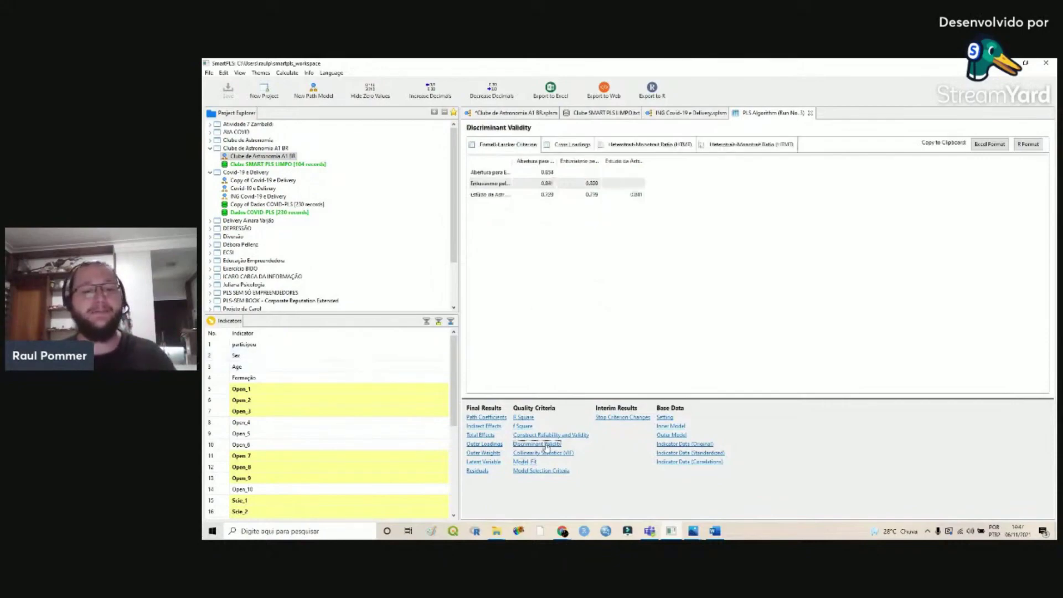
left_click(523, 417)
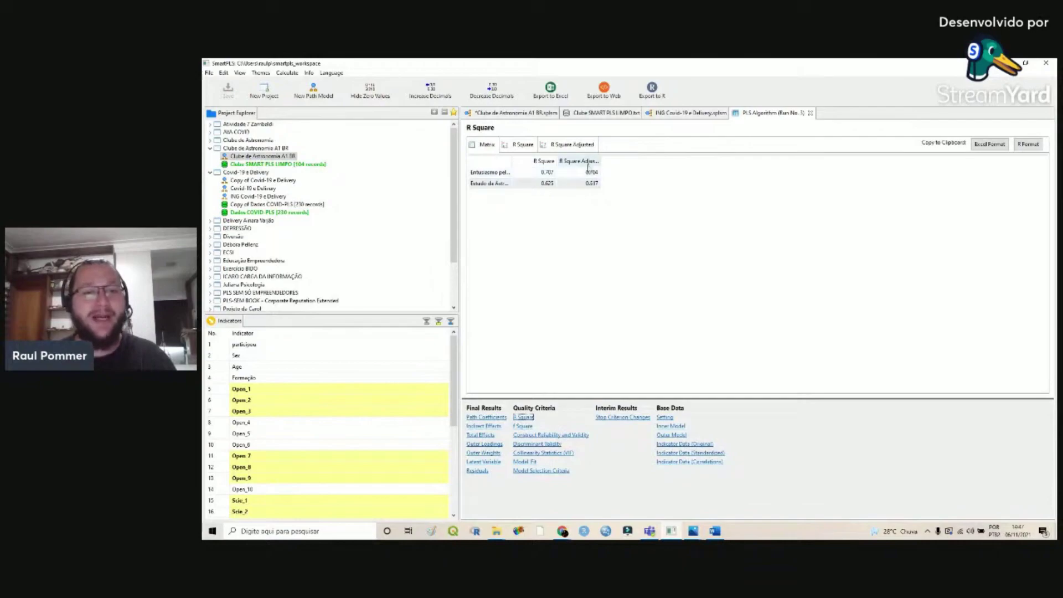
left_click_drag(600, 161, 640, 161)
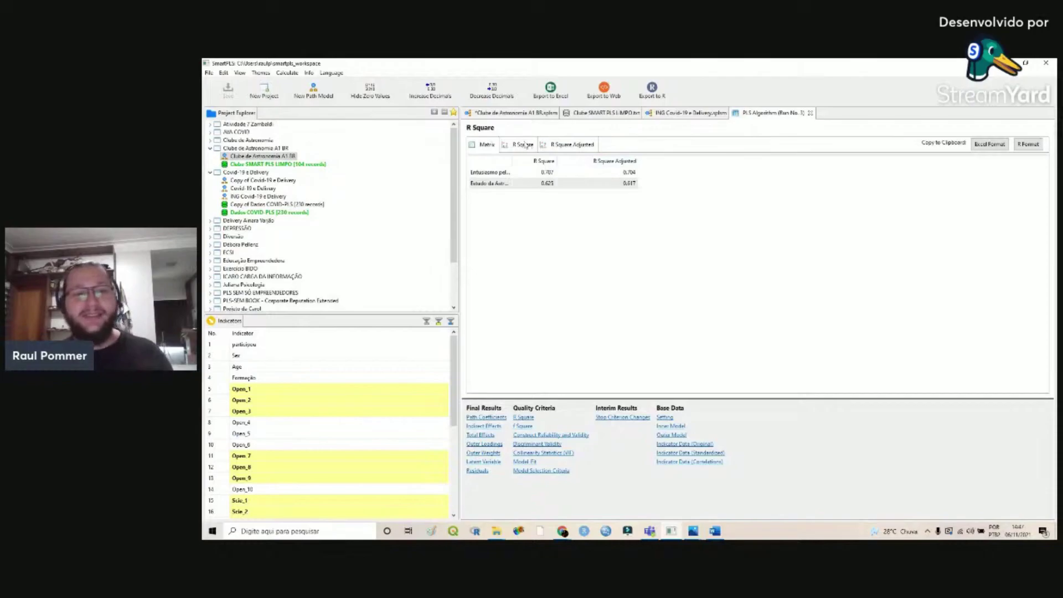
Run Complete Bootstrapping on the Clube de Astronomia model with 5000 subsamples, opening the full report after calculation
left_click(515, 114)
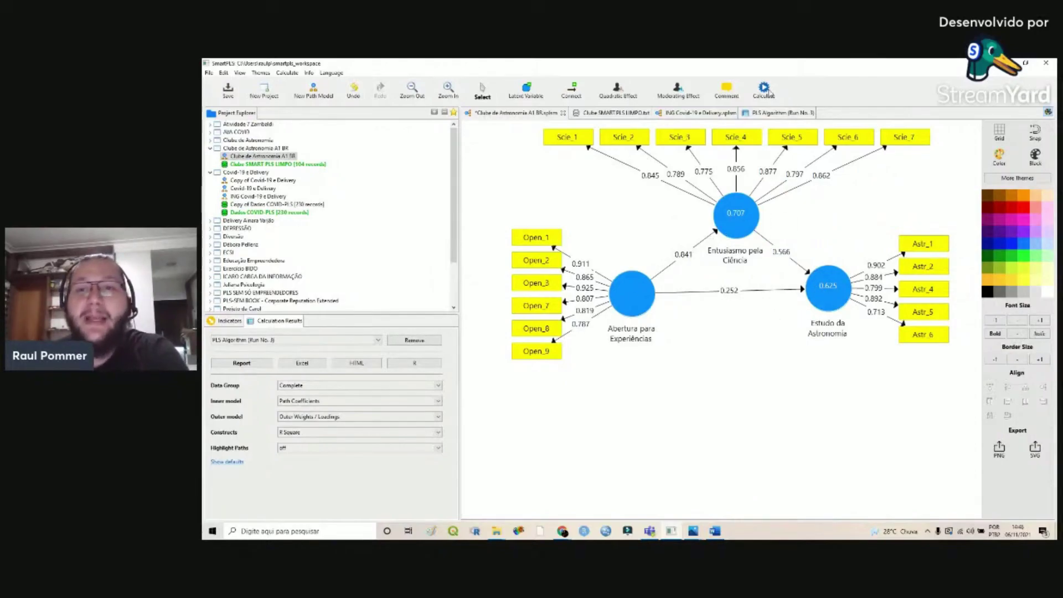
left_click(766, 92)
left_click(806, 106)
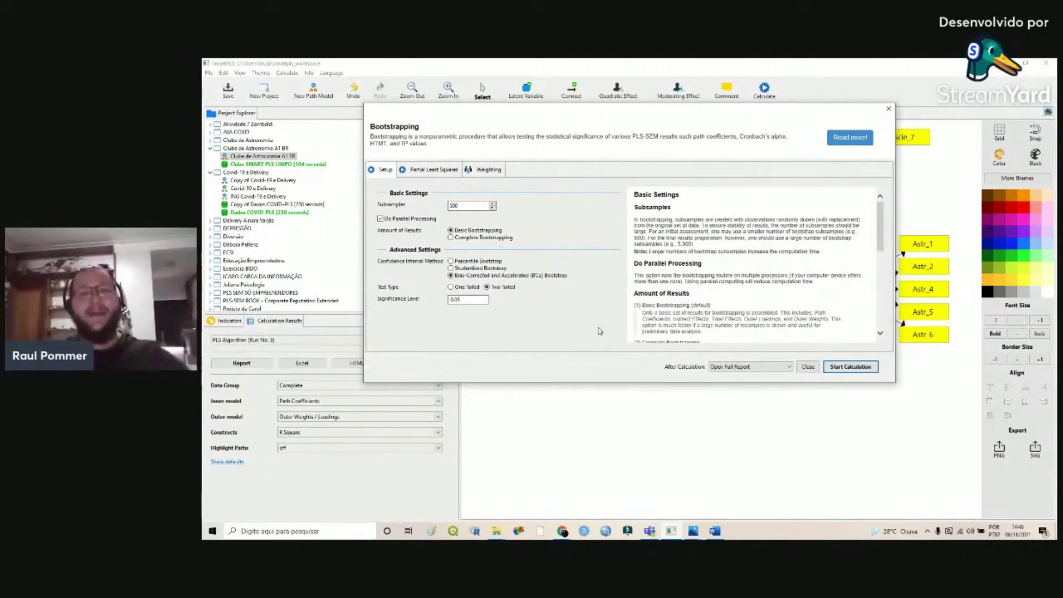
left_click_drag(635, 119, 678, 144)
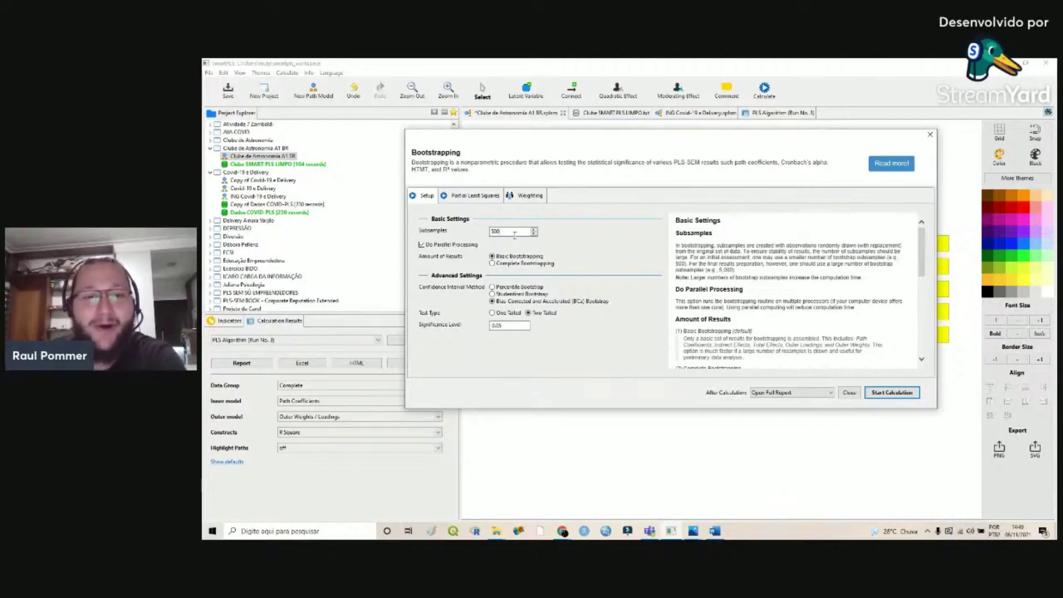
type("0")
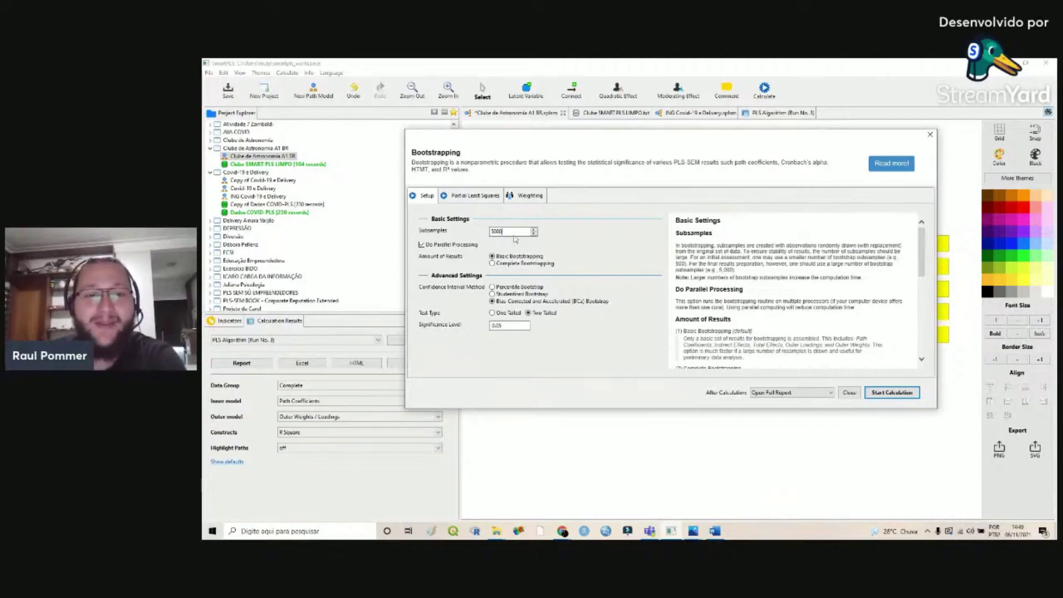
left_click(542, 264)
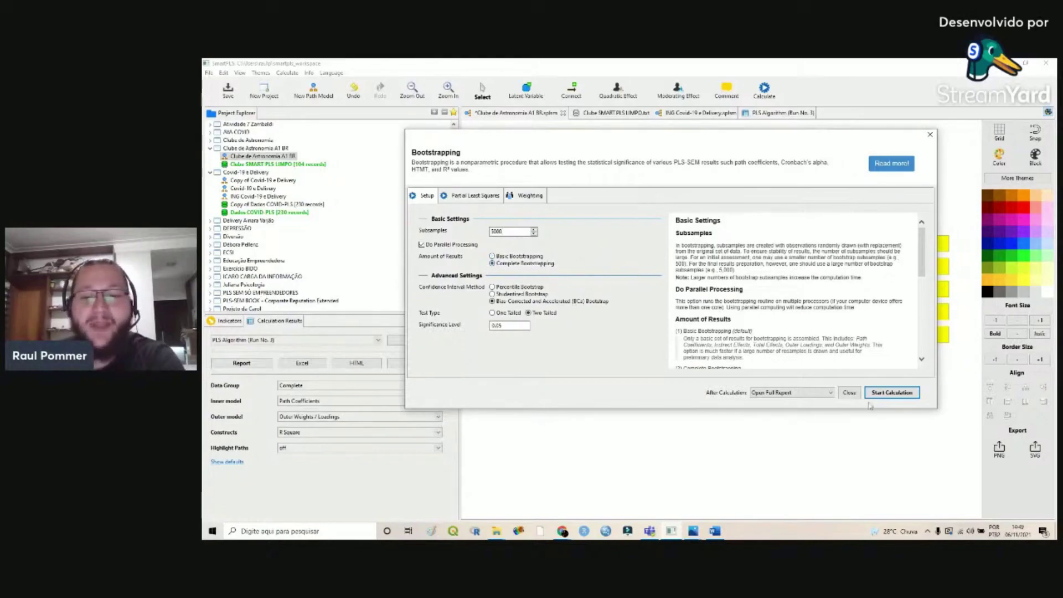
left_click(892, 393)
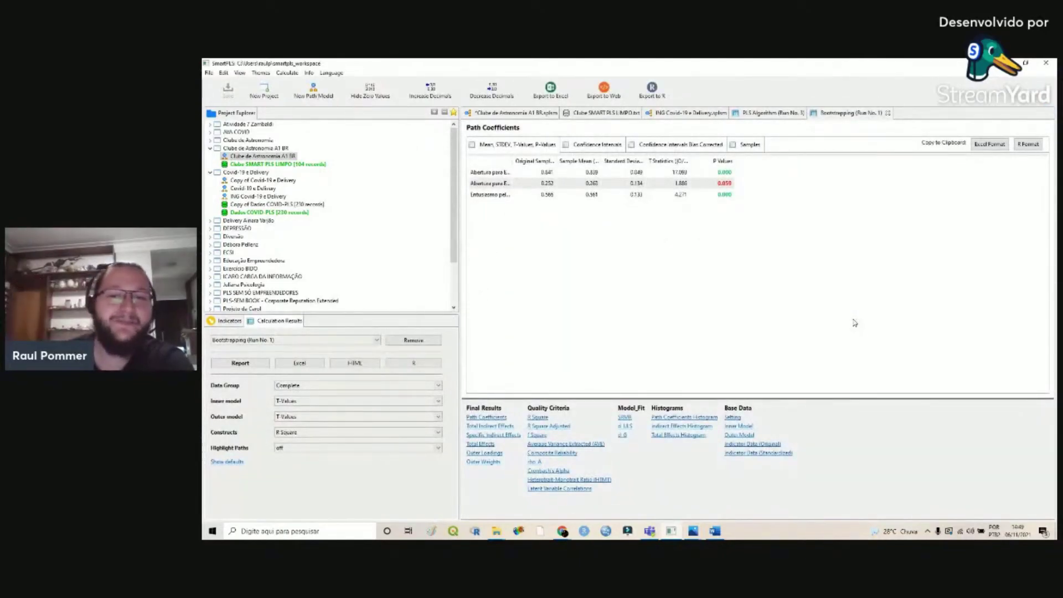
Widen the path names in the bootstrapped Path Coefficients and examine the T-values between the constructs in the path model
left_click_drag(513, 161, 625, 161)
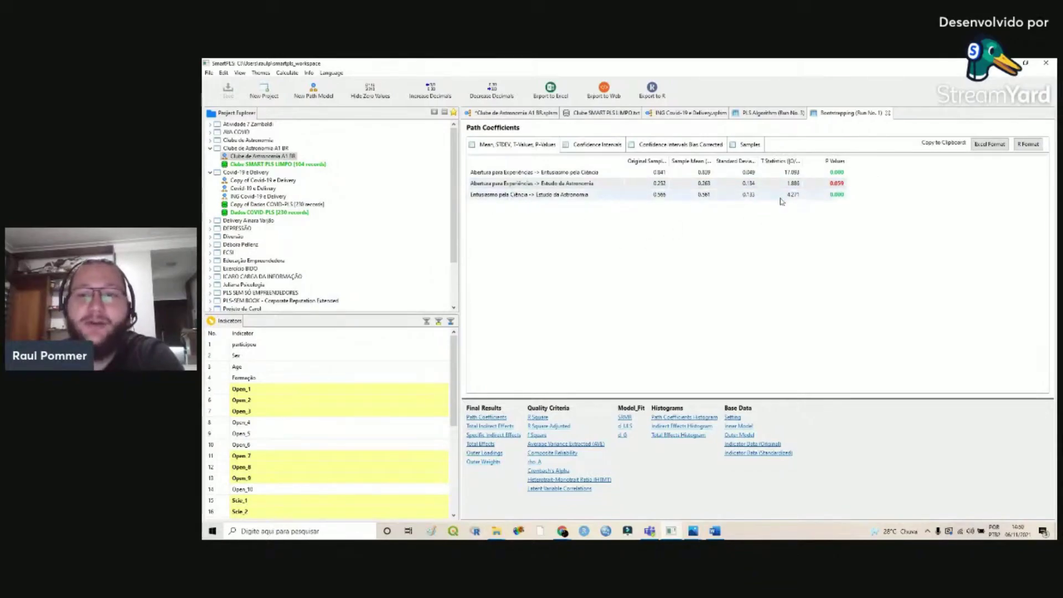
left_click(518, 114)
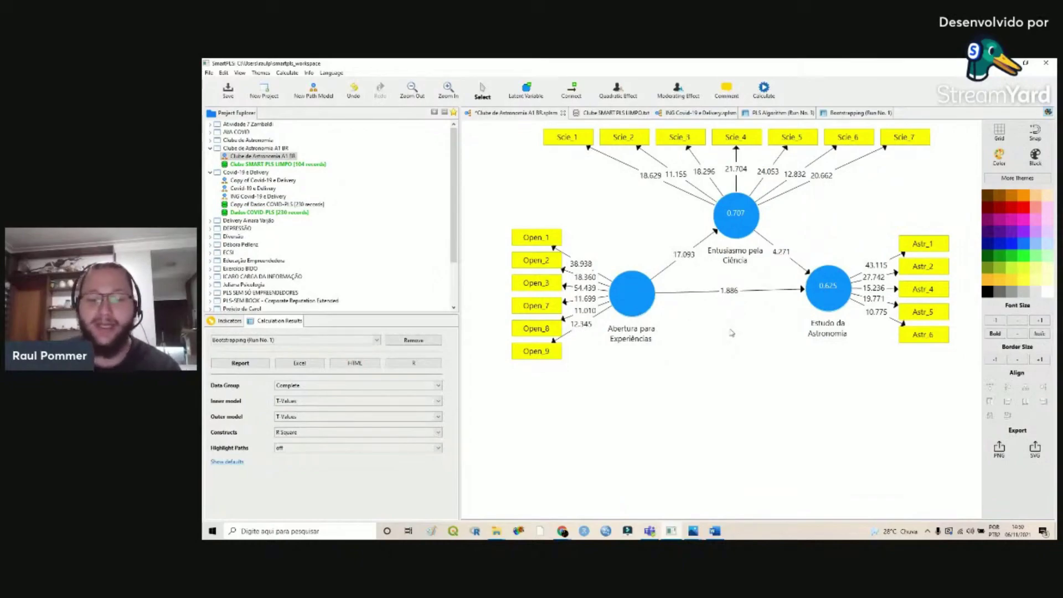
scroll(778, 327, "up", 2)
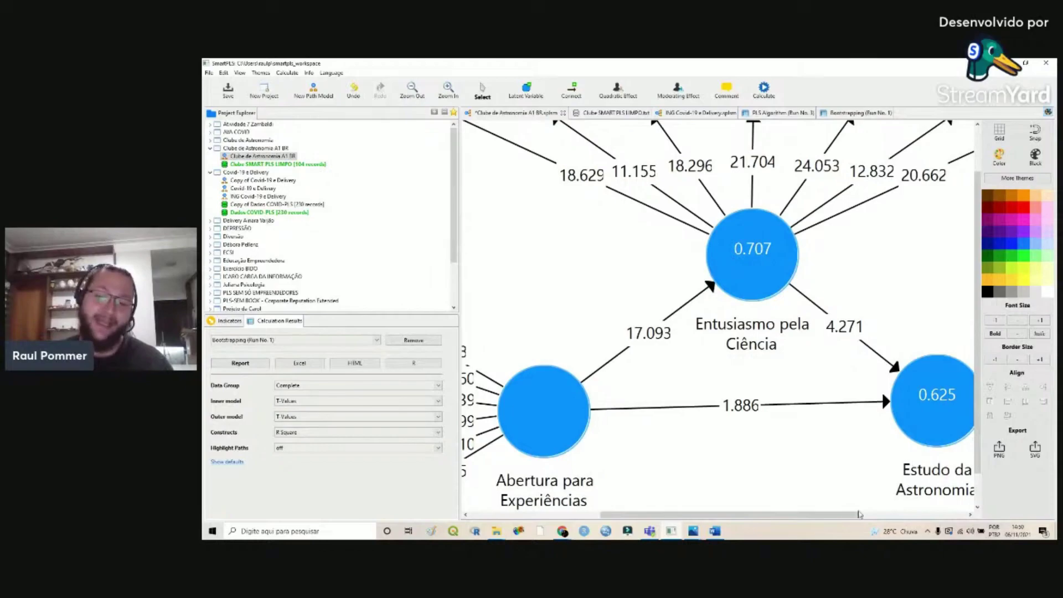
scroll(826, 513, "right", 2)
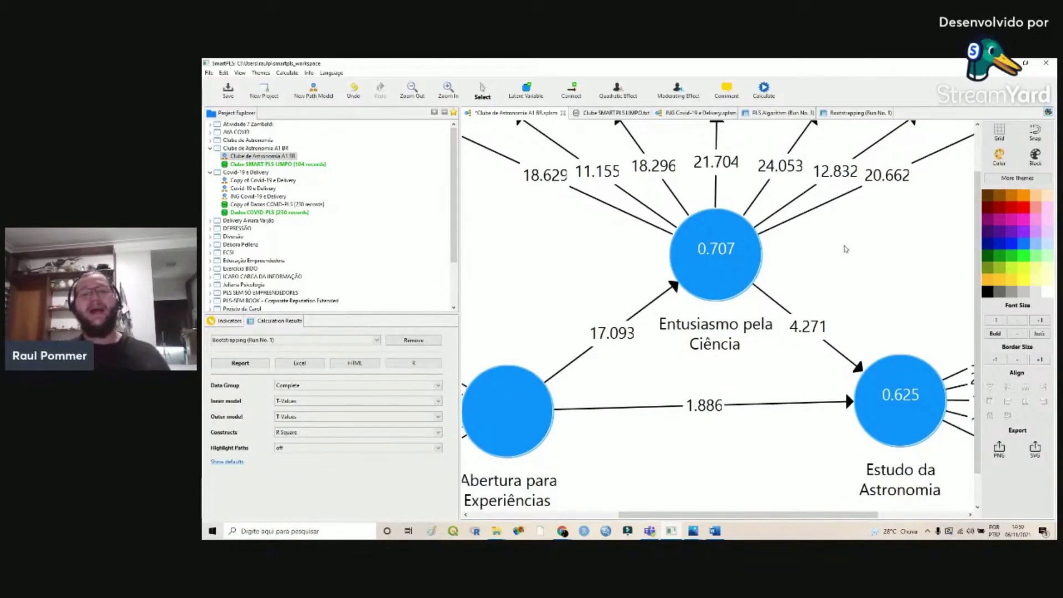
scroll(690, 344, "down", 5)
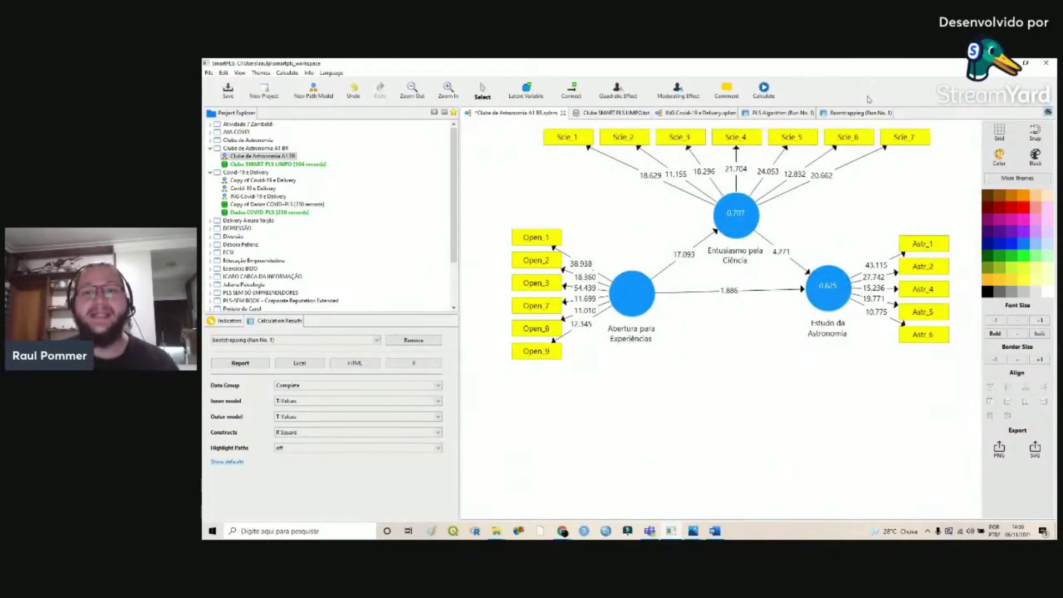
Compare the P Values in the Bootstrapping report with the T-values of the same paths in the model
left_click(851, 114)
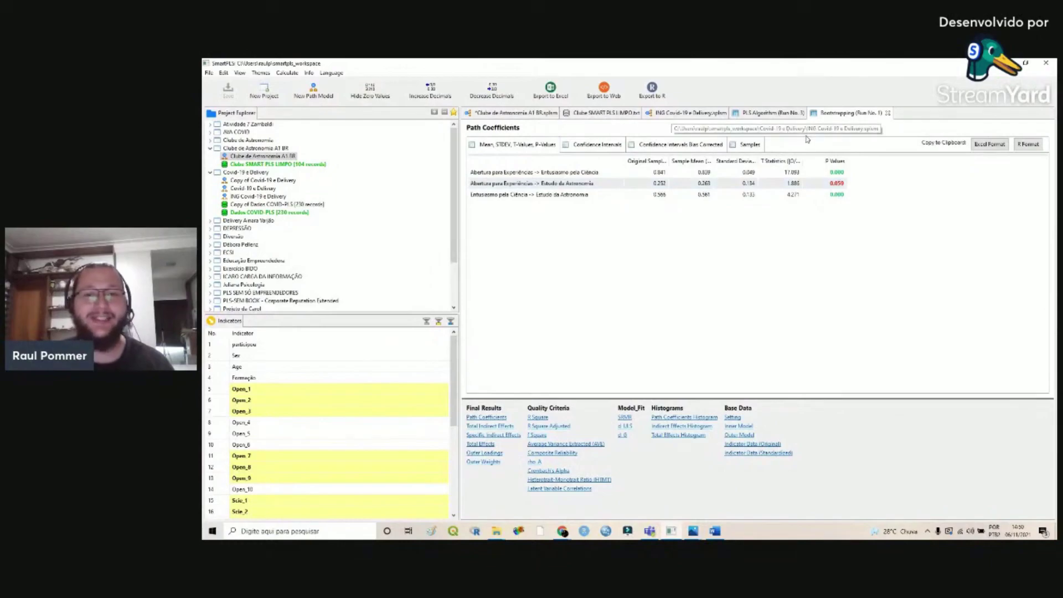
left_click(514, 114)
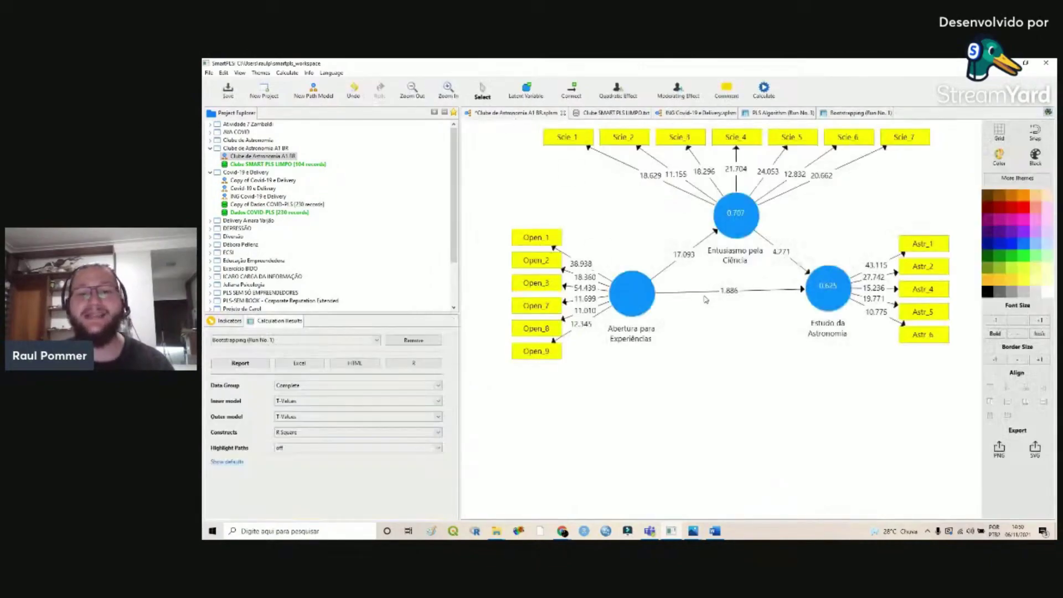
scroll(795, 372, "up", 1)
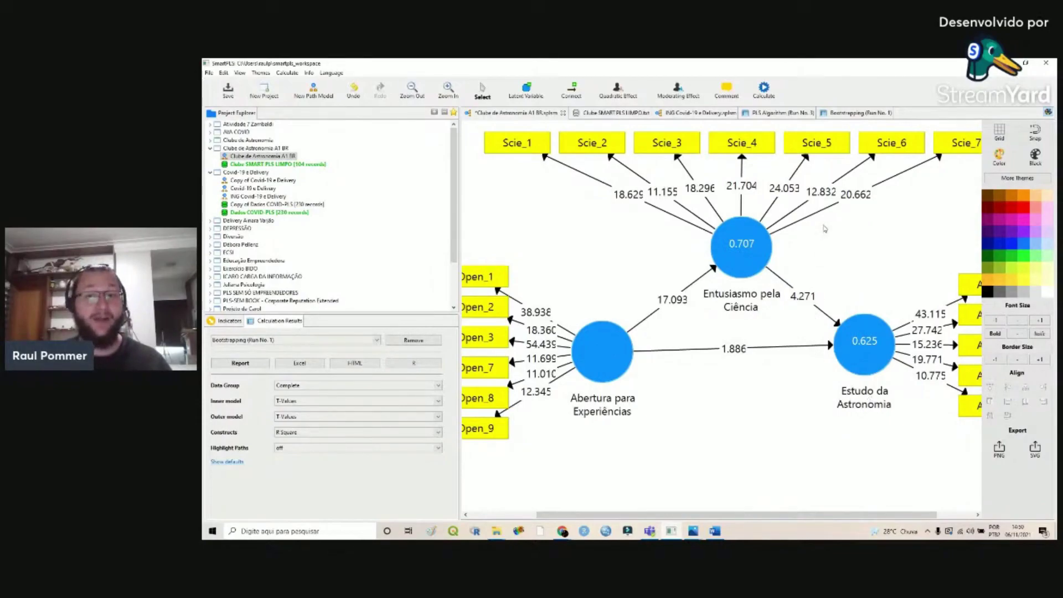
Review the bootstrapped Path Coefficients again and compare them with the T-values across the whole path model
left_click(854, 113)
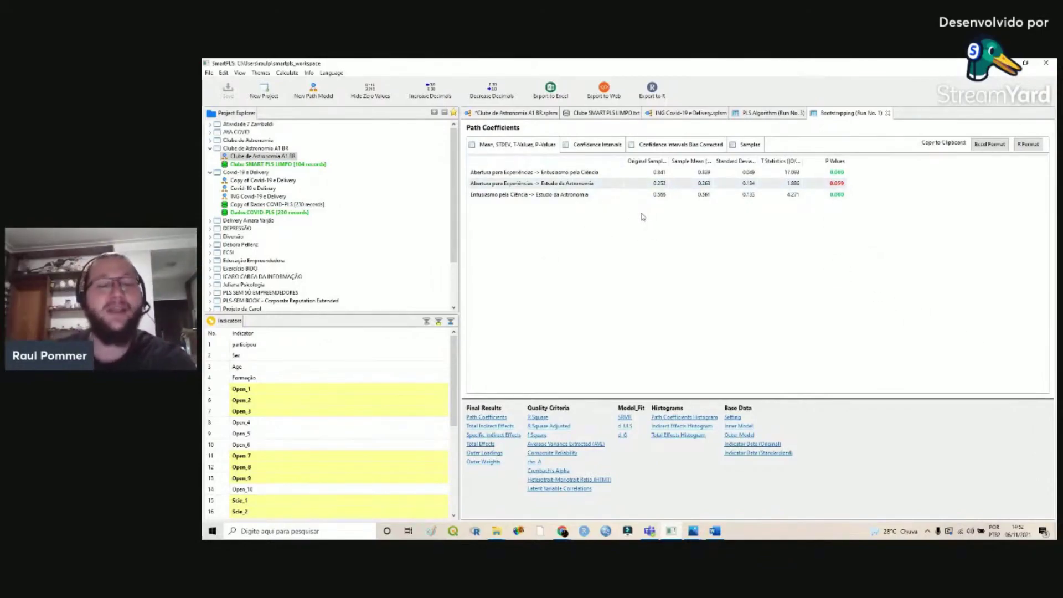
left_click(520, 114)
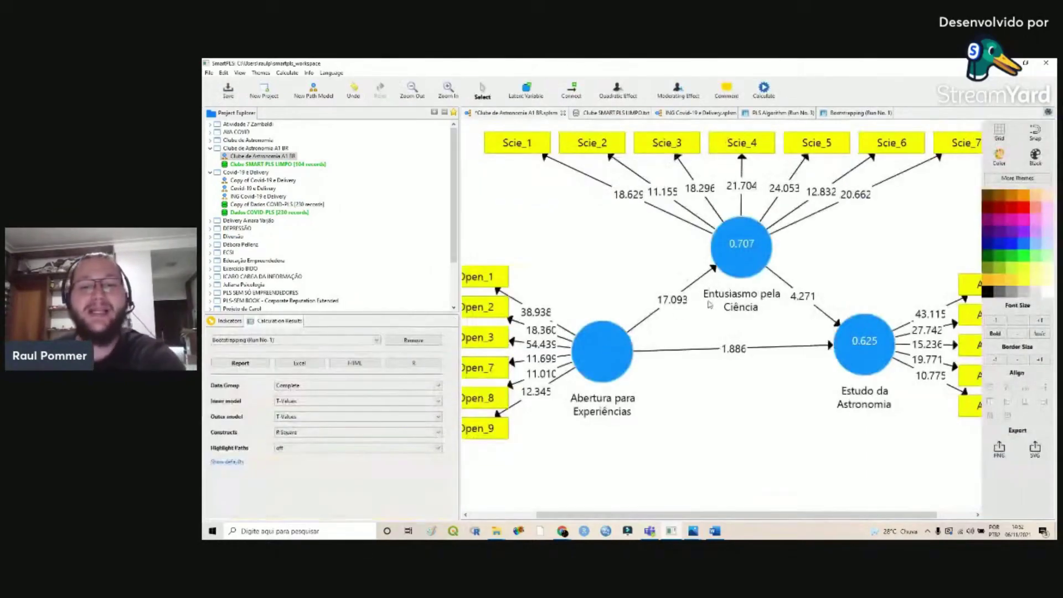
scroll(671, 354, "down", 1)
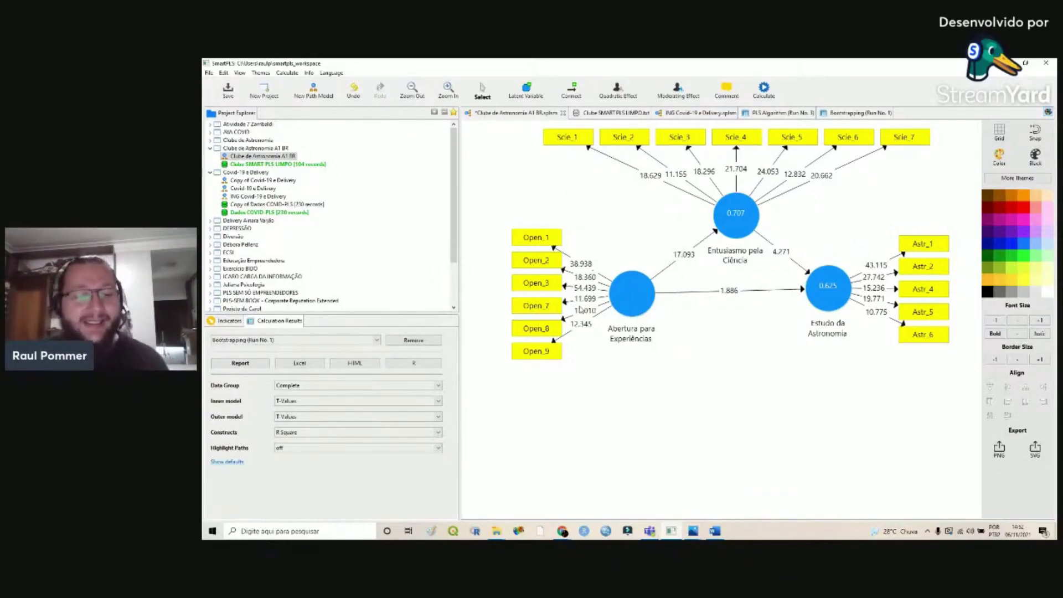
scroll(568, 297, "up", 2)
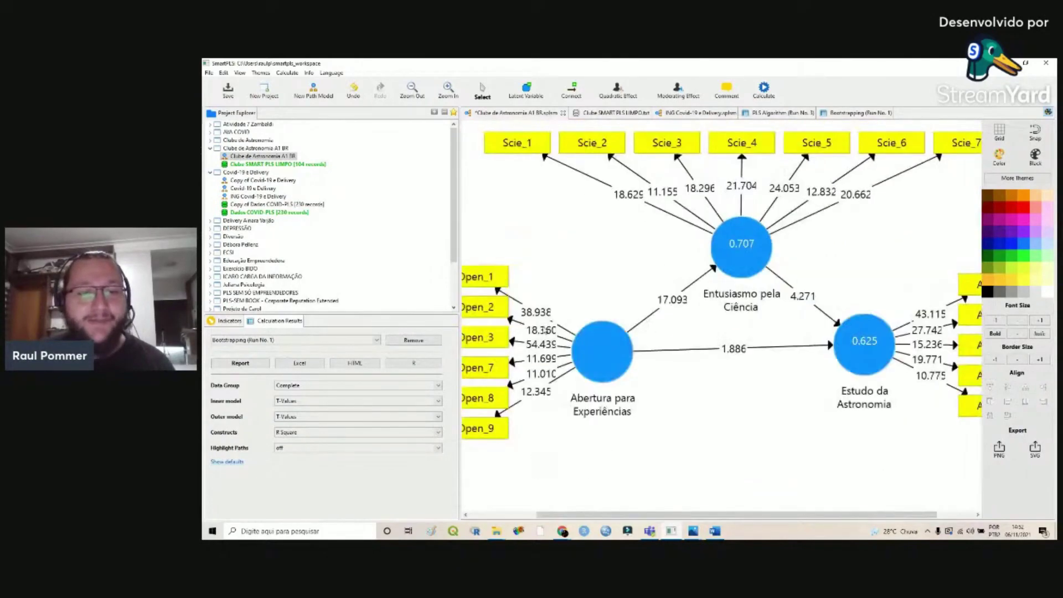
scroll(545, 331, "down", 2)
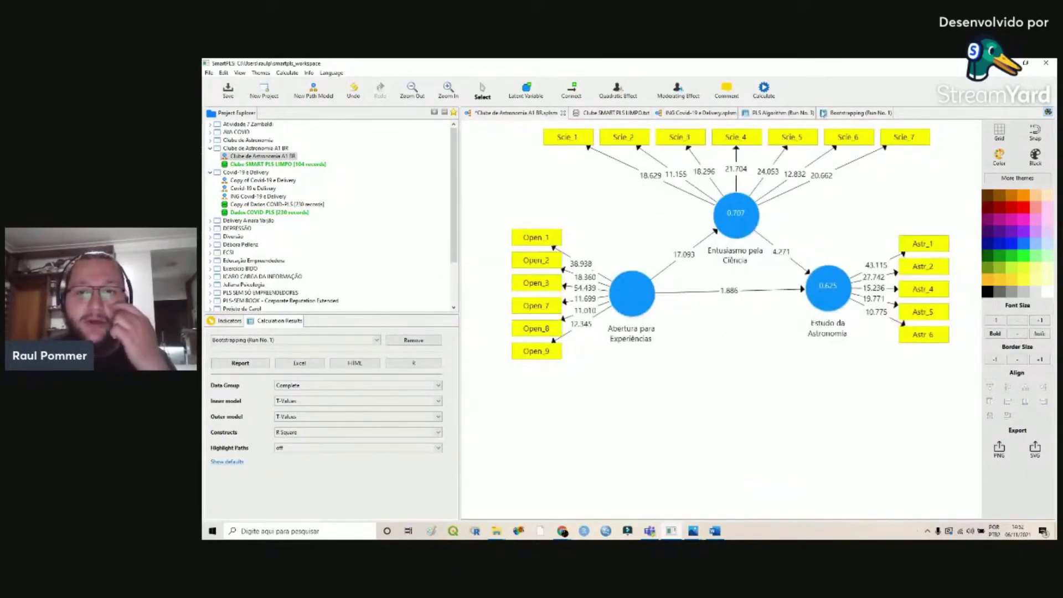
Check the outer VIF values in the PLS Algorithm report and delete the Open_3 indicator from Abertura para Experiências
left_click(766, 113)
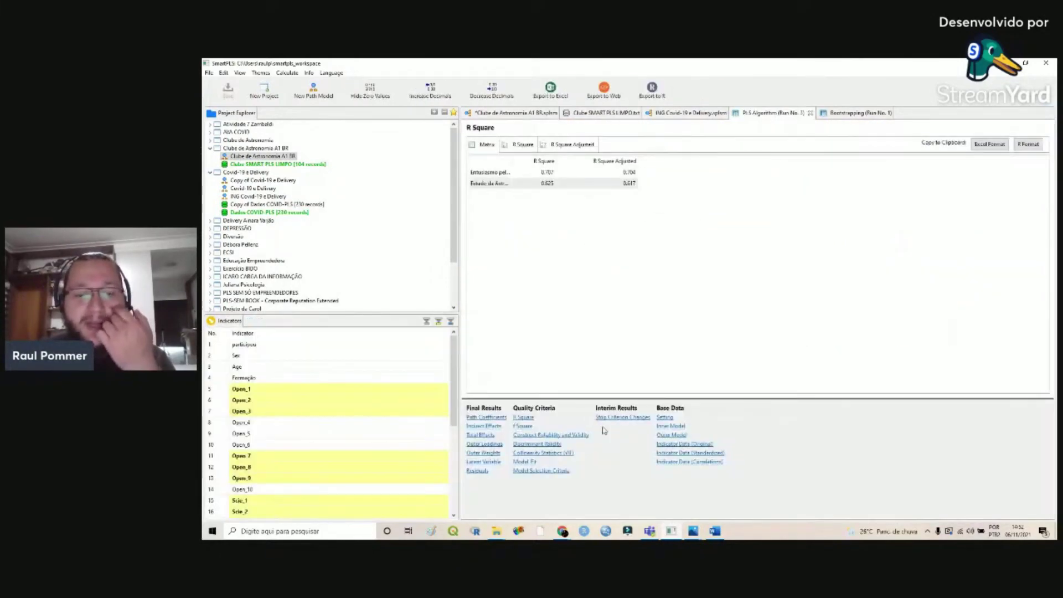
left_click(551, 453)
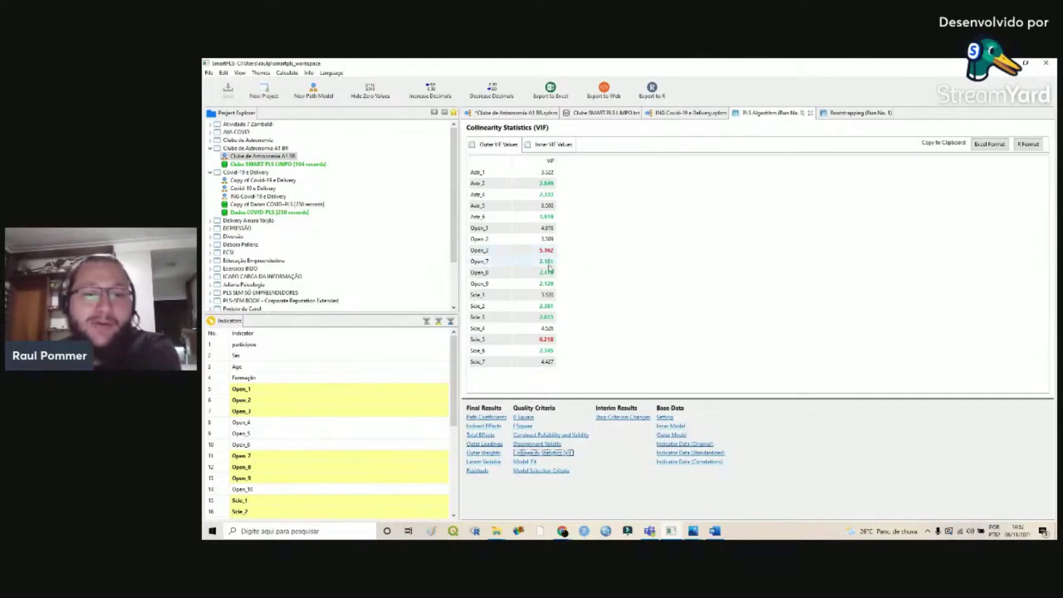
left_click(516, 114)
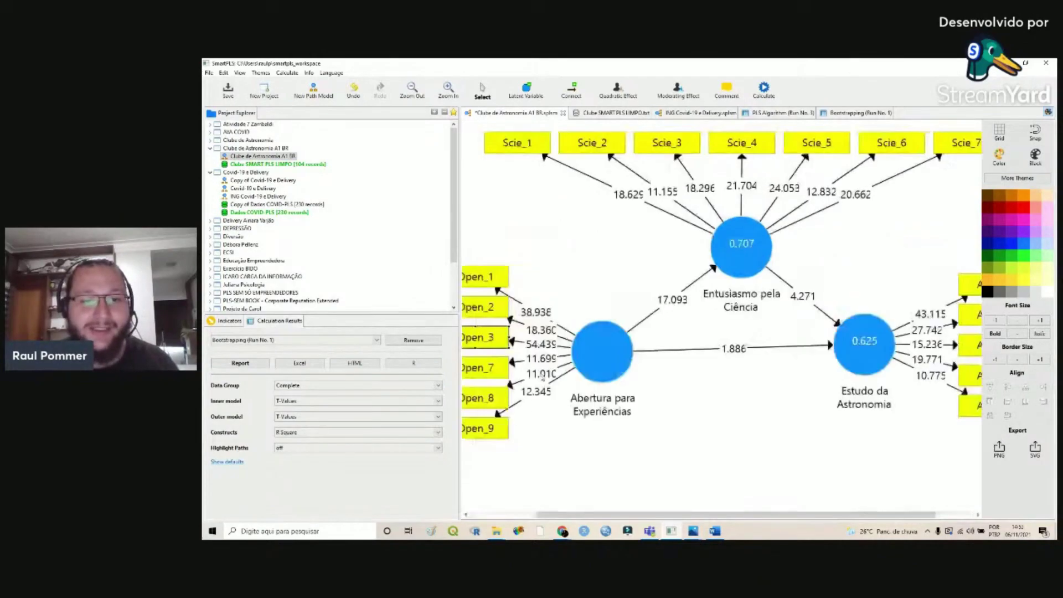
scroll(548, 404, "up", 1)
left_click_drag(622, 516, 556, 515)
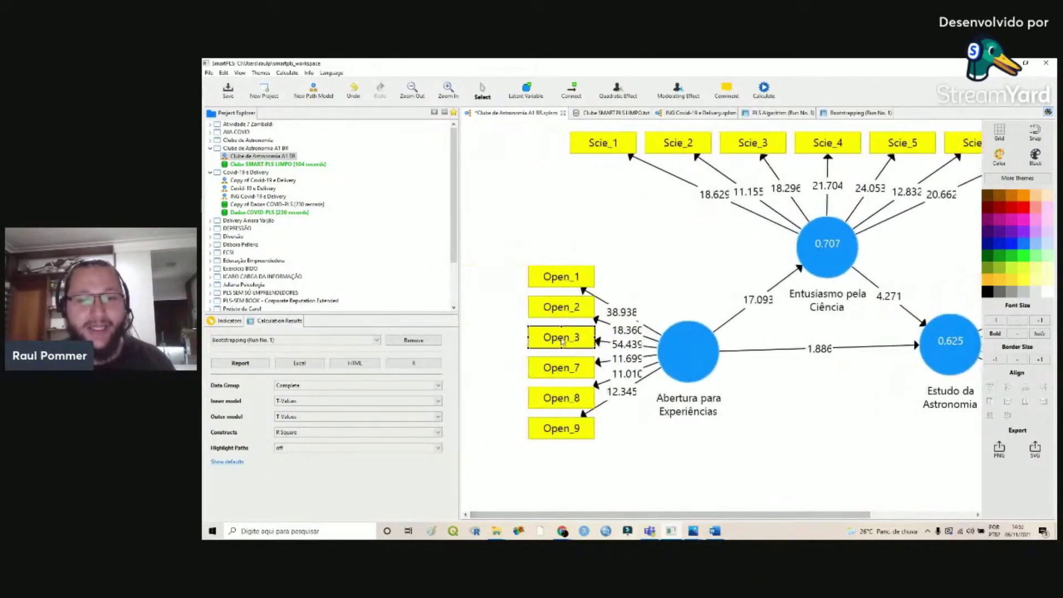
key("Delete")
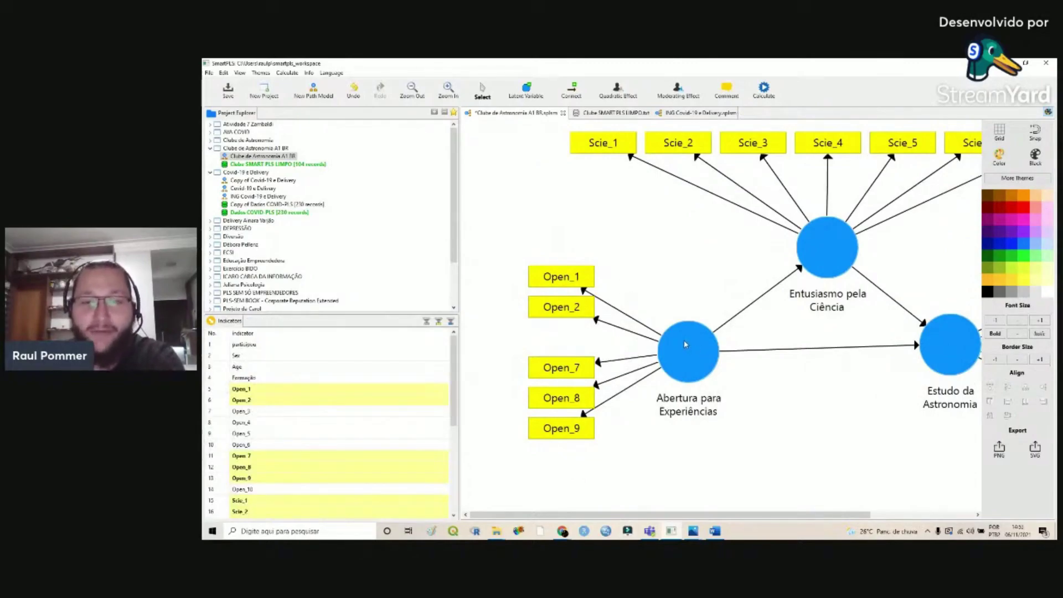
Recalculate the model with the PLS Algorithm and open its Collinearity Statistics (VIF)
left_click(768, 93)
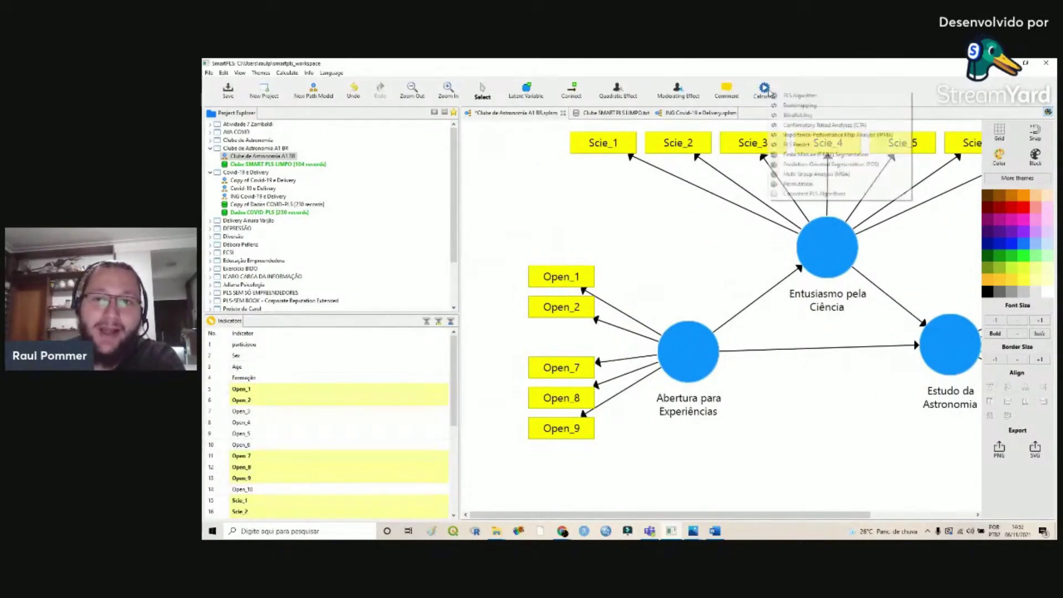
left_click(783, 97)
left_click(849, 367)
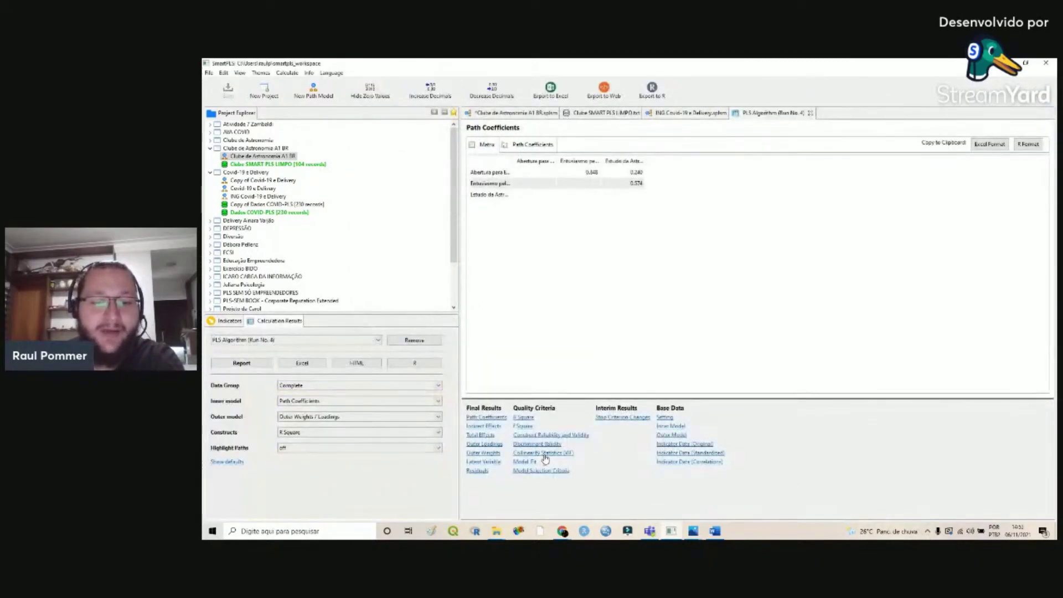
left_click(542, 453)
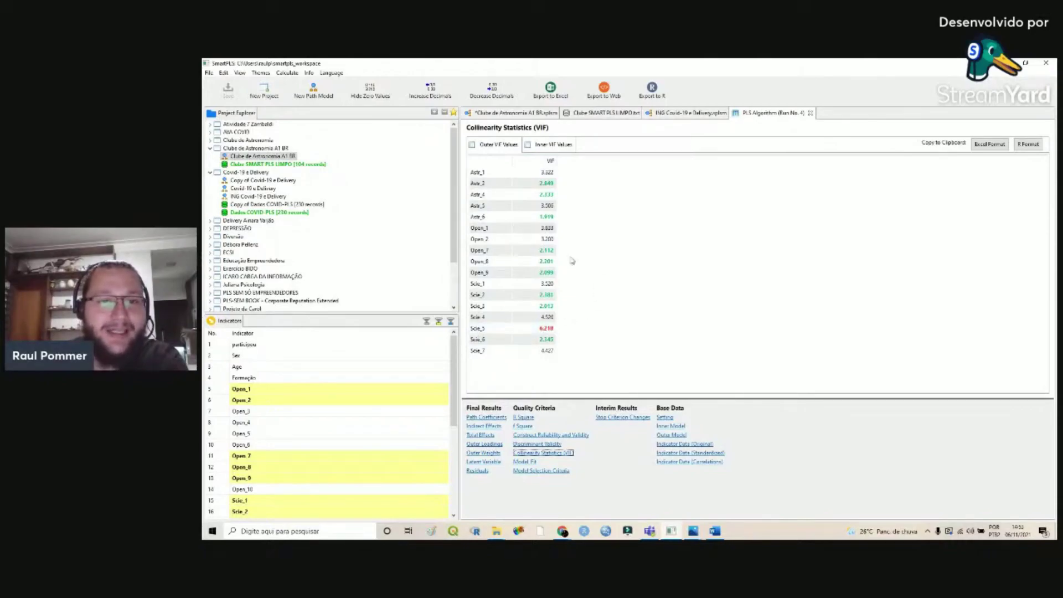
Recheck the outer VIF value of Scie_5 and delete that indicator from Entusiasmo pela Ciência
left_click(504, 113)
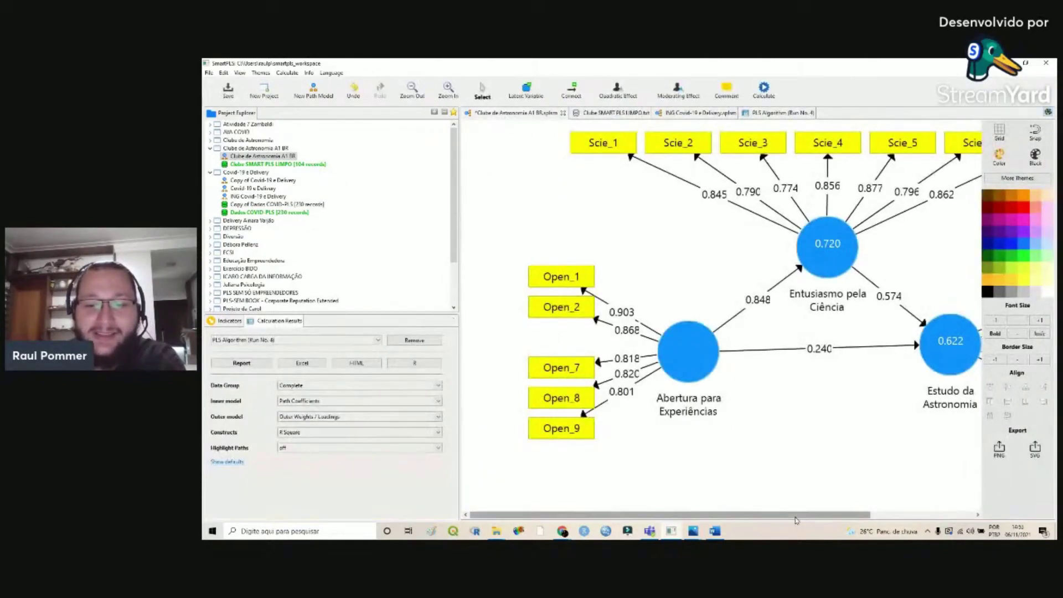
left_click_drag(796, 516, 883, 516)
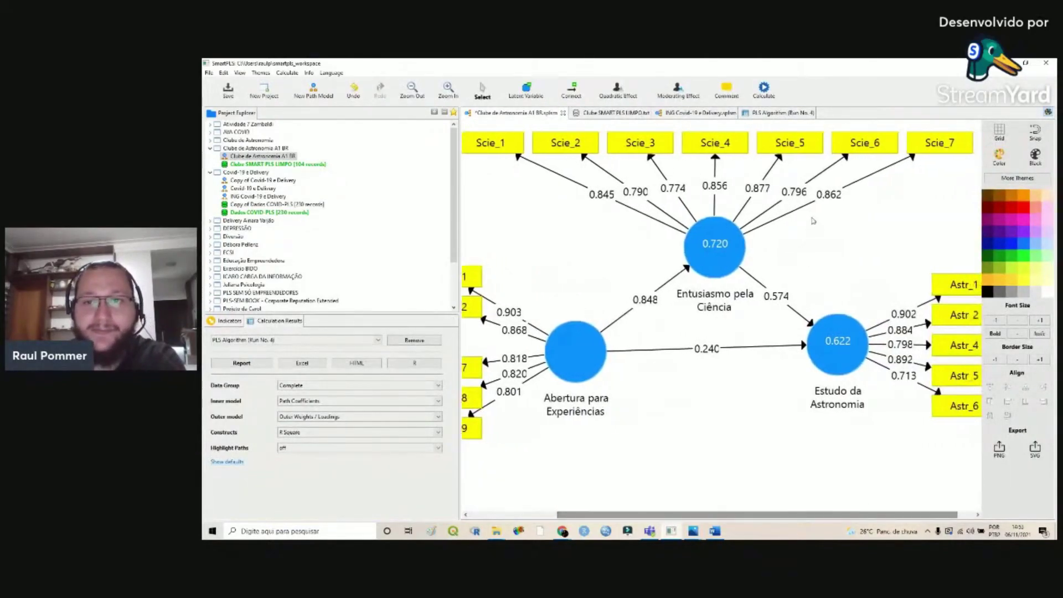
left_click(796, 151)
left_click(778, 114)
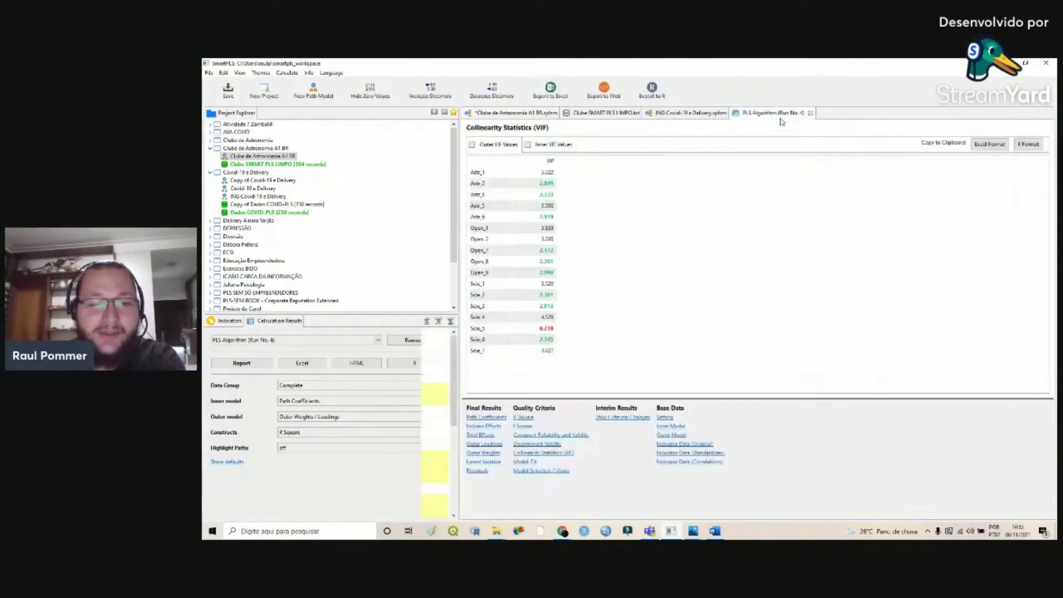
left_click(510, 114)
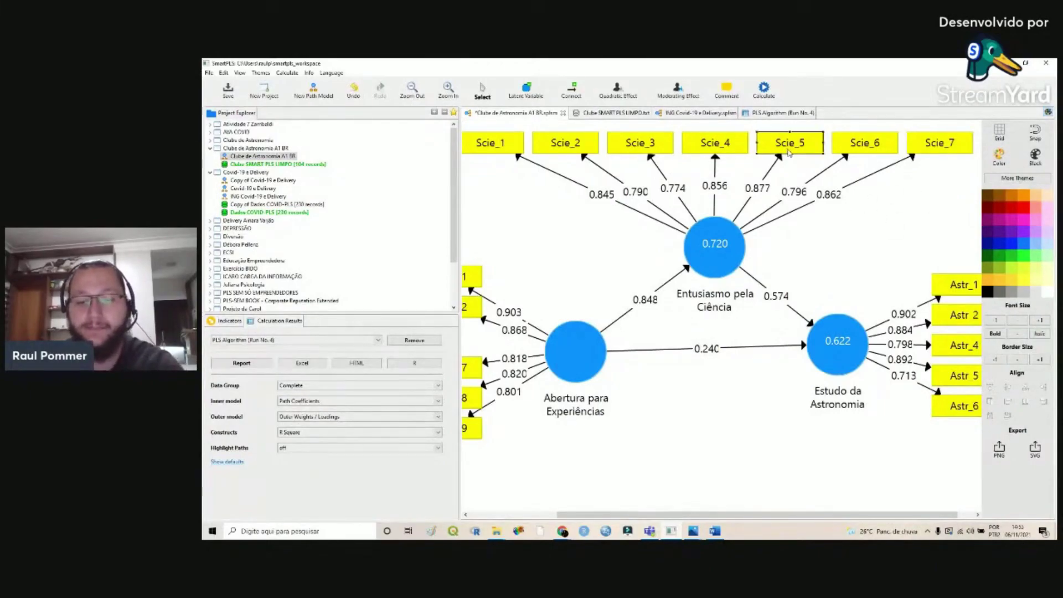
key("Delete")
Rerun the PLS Algorithm without Scie_5 and examine the outer VIF values of the remaining indicators
left_click(770, 97)
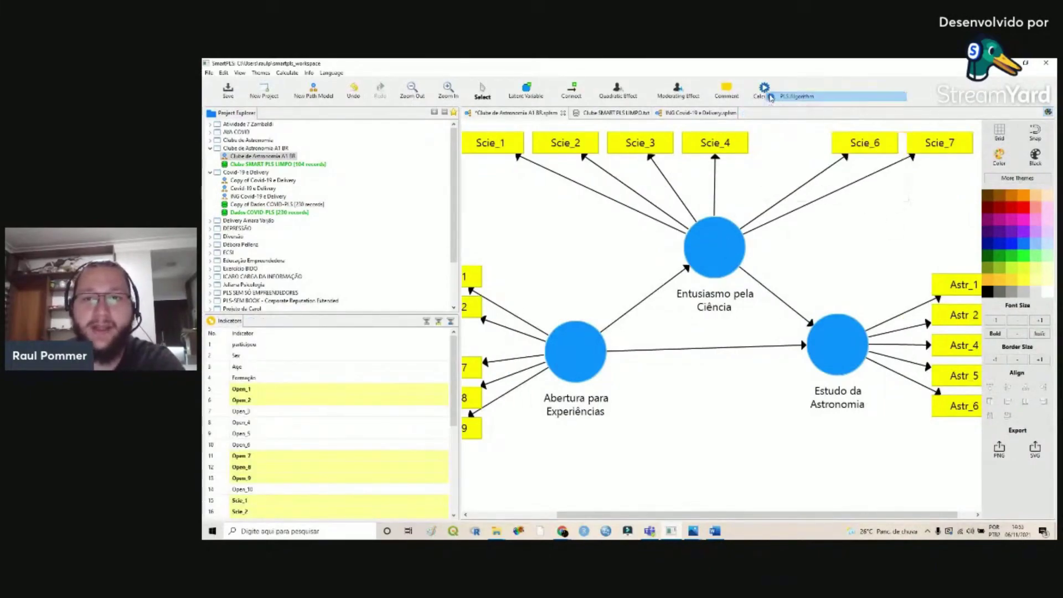
left_click(775, 97)
left_click(847, 367)
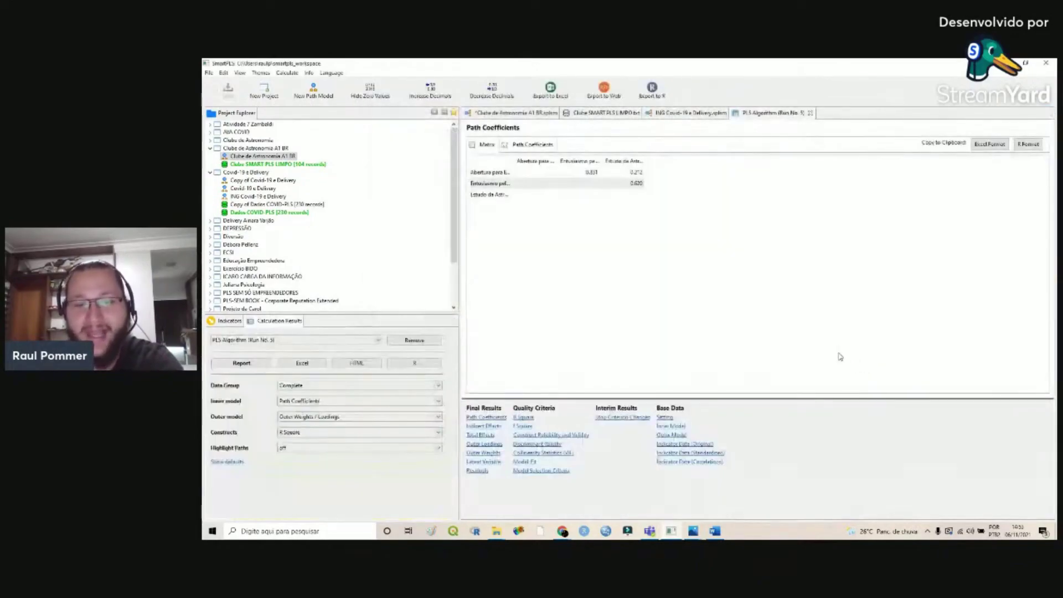
left_click(566, 454)
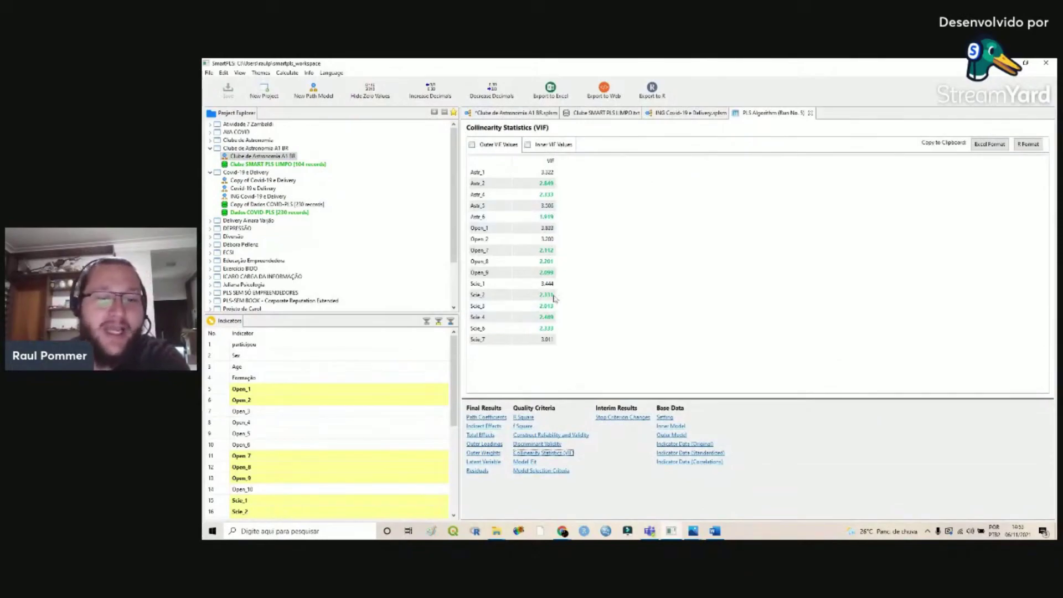
Review the new run's Construct Reliability and Validity, Collinearity Statistics, and Fornell-Larcker discriminant validity results
left_click(548, 436)
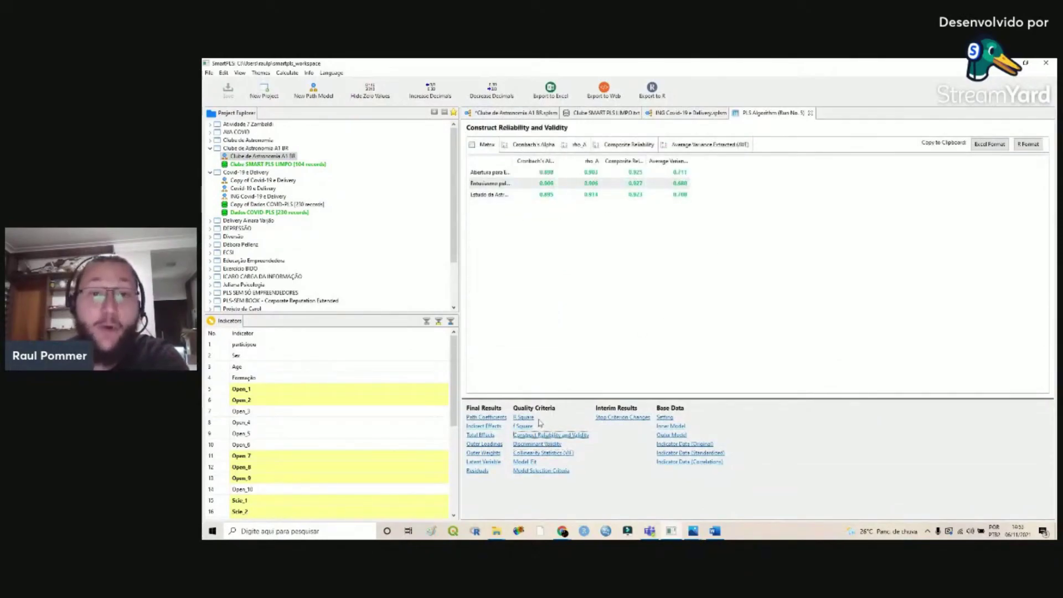
left_click(531, 453)
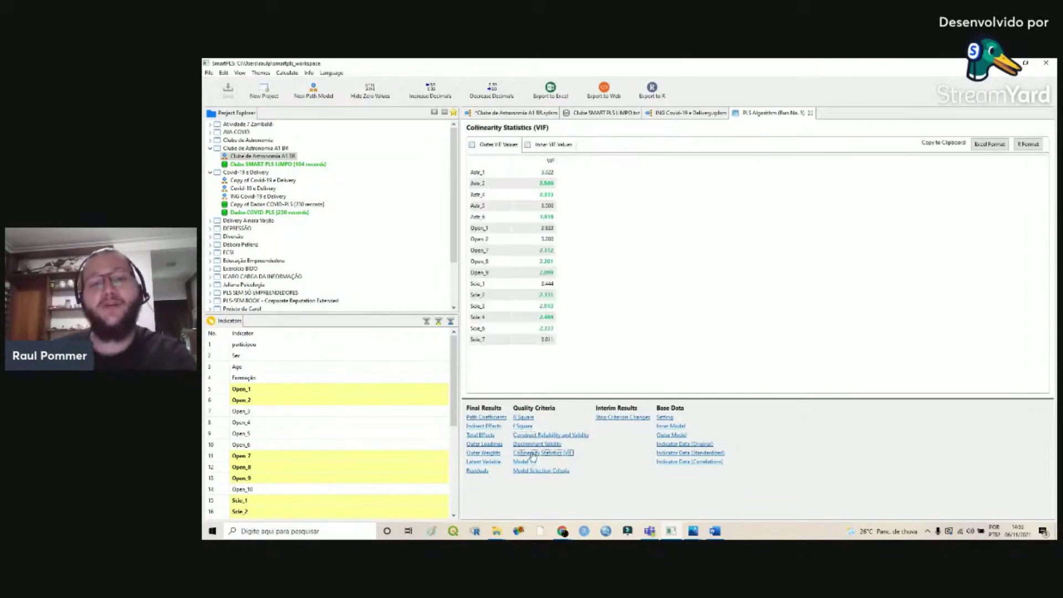
left_click(531, 443)
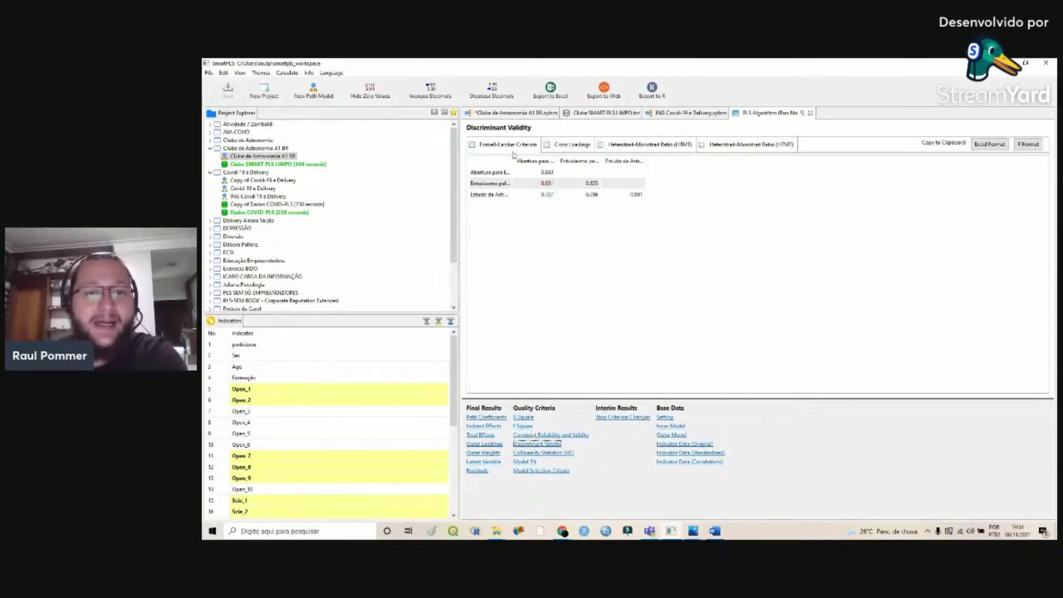
left_click(530, 435)
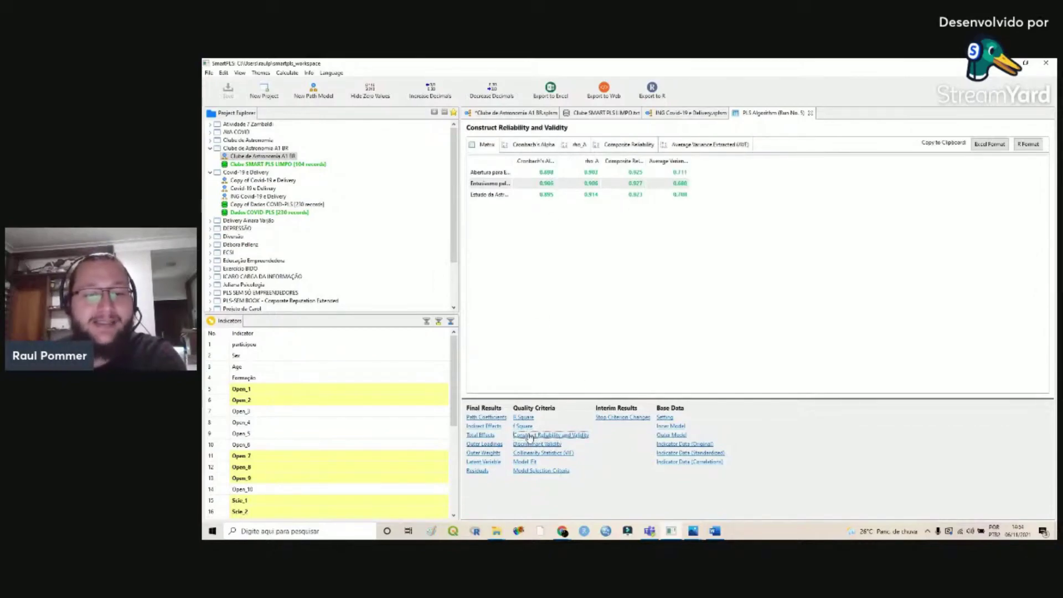
Examine the recalculated loadings, path coefficients and R Square values across the whole path model
left_click(514, 113)
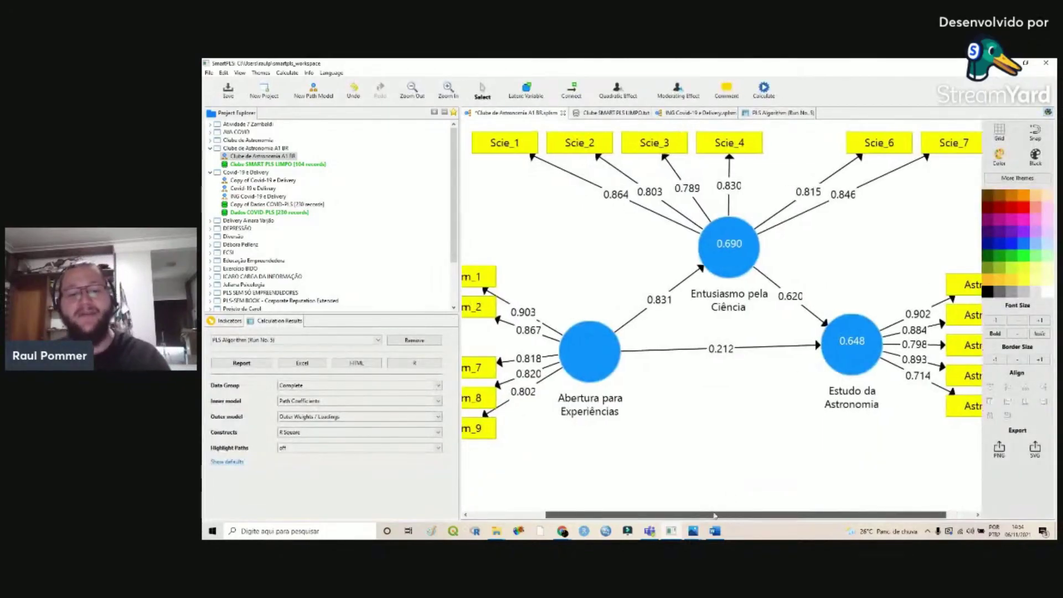
scroll(729, 503, "down", 1)
scroll(634, 496, "down", 1)
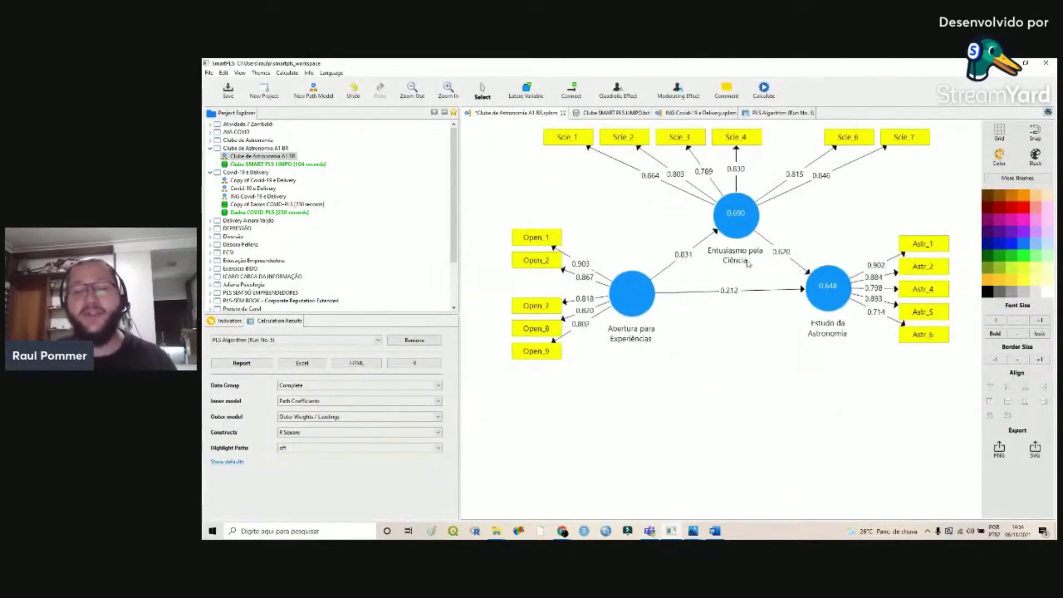
mouse_move(748, 264)
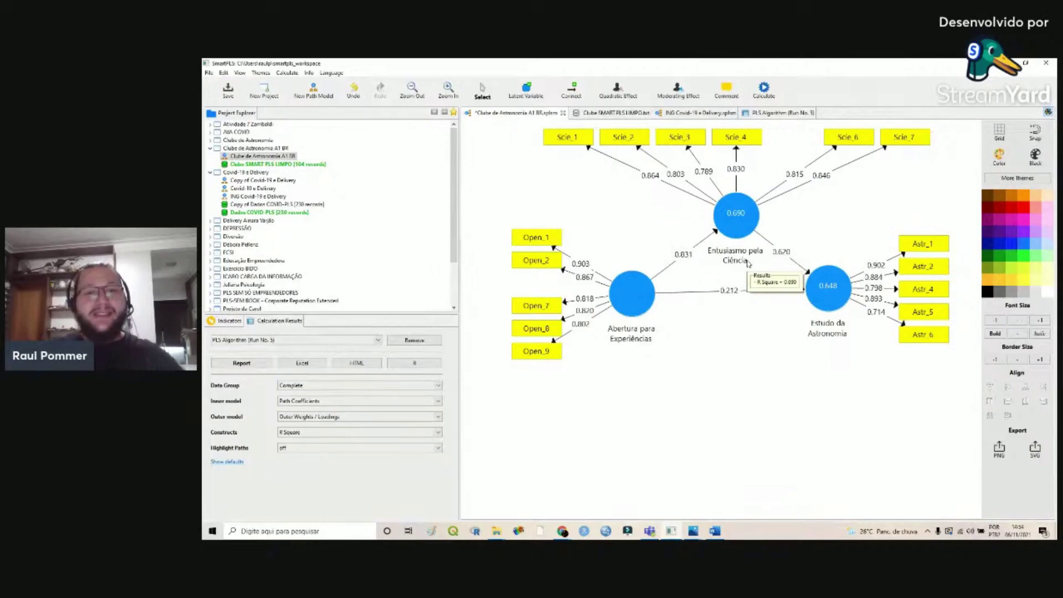